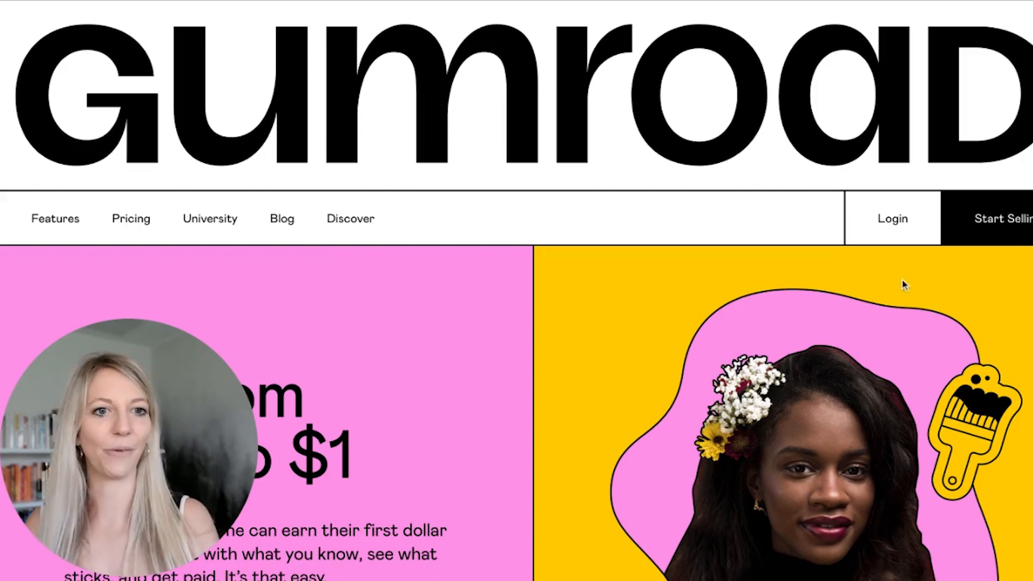
- Create a seller account with the account email and password
{"action": "left_click", "coordinate": [1004, 227]}
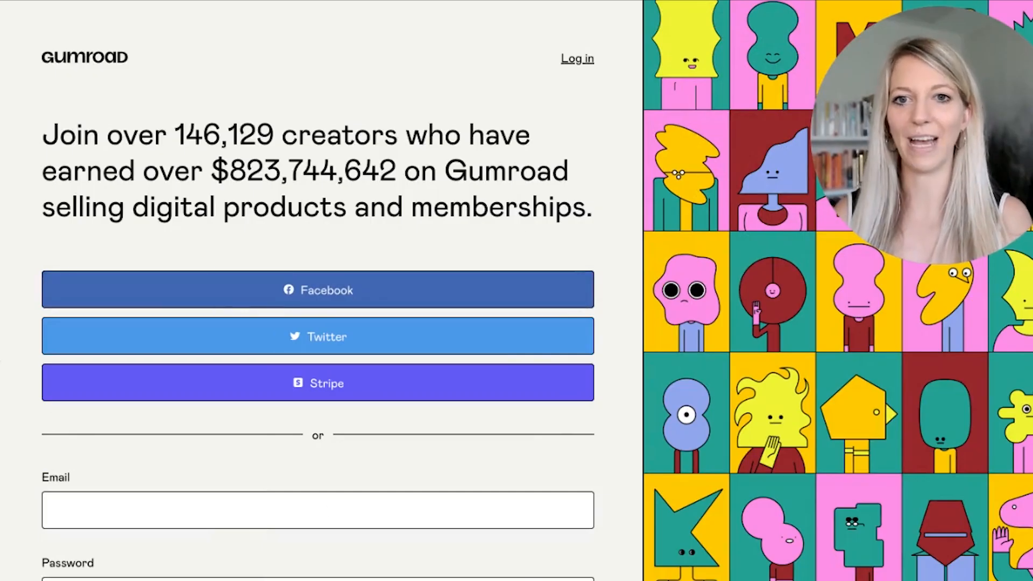
{"action": "scroll", "coordinate": [304, 343], "scroll_direction": "down", "scroll_amount": 1}
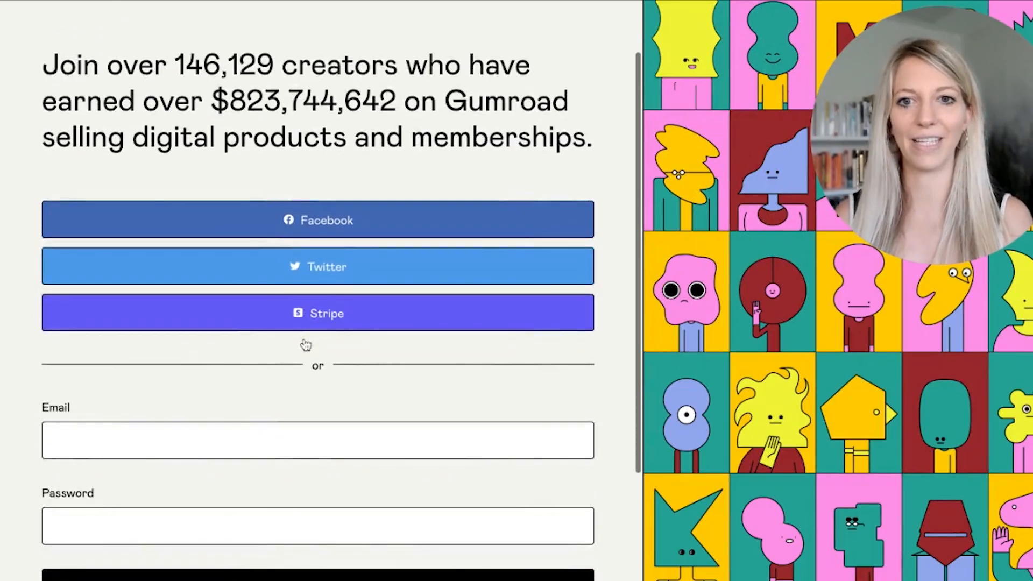
{"action": "scroll", "coordinate": [305, 345], "scroll_direction": "down", "scroll_amount": 1}
{"action": "scroll", "coordinate": [305, 345], "scroll_direction": "down", "scroll_amount": 1}
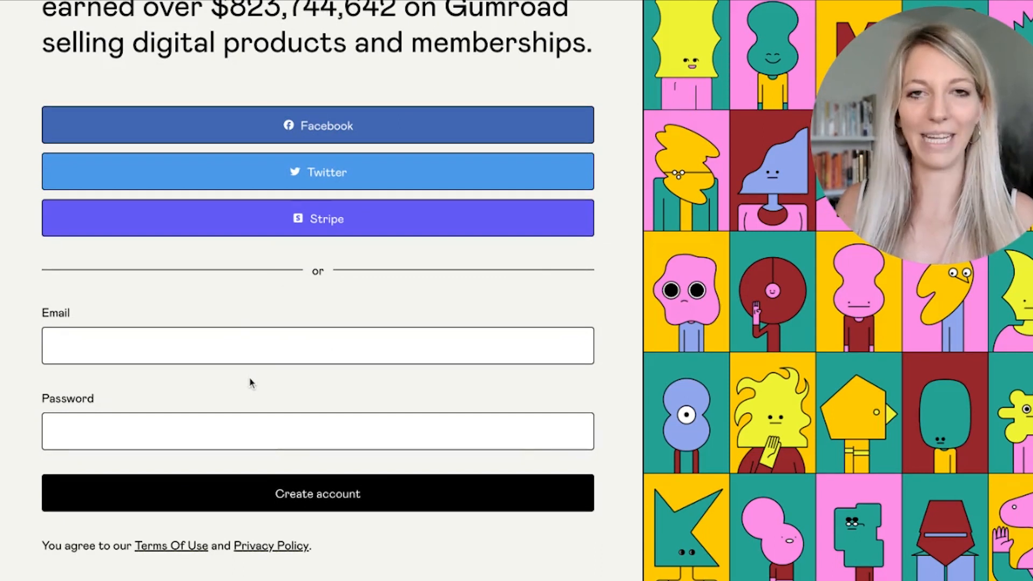
{"action": "left_click", "coordinate": [259, 353]}
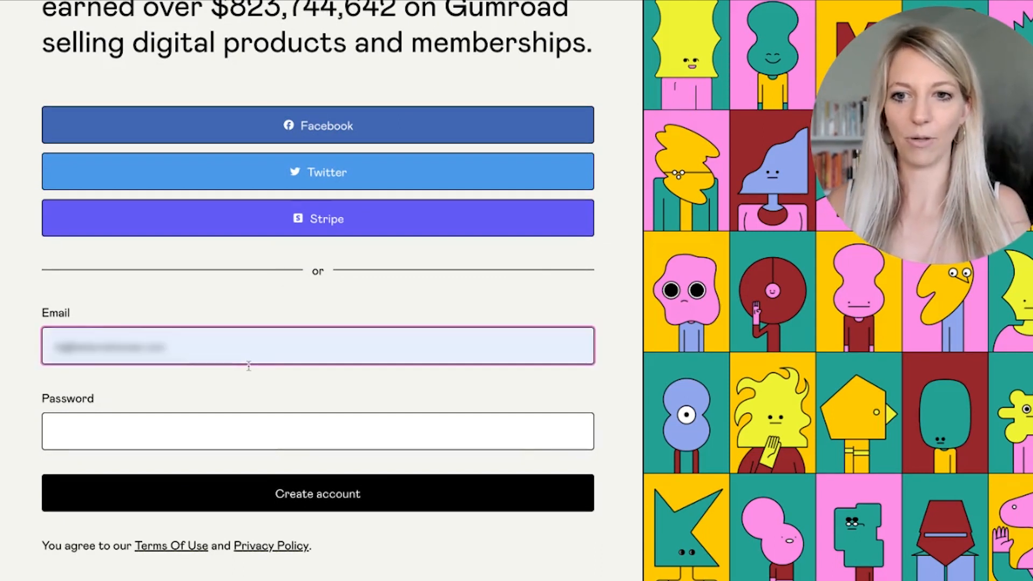
{"action": "left_click", "coordinate": [445, 503]}
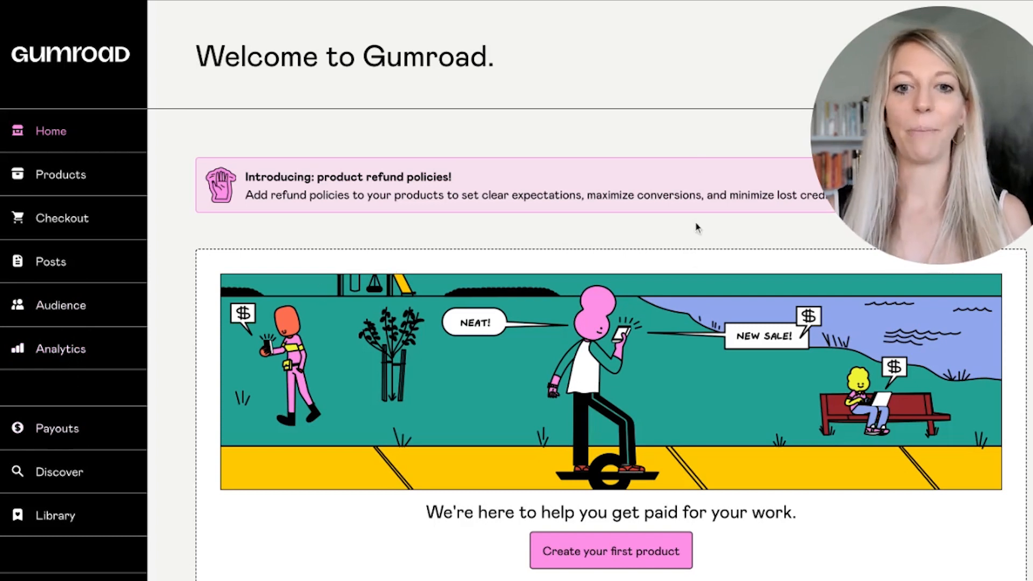
- Start creating the first product, choosing the E-book type and a price of $49
{"action": "scroll", "coordinate": [694, 258], "scroll_direction": "down", "scroll_amount": 3}
{"action": "scroll", "coordinate": [694, 259], "scroll_direction": "down", "scroll_amount": 2}
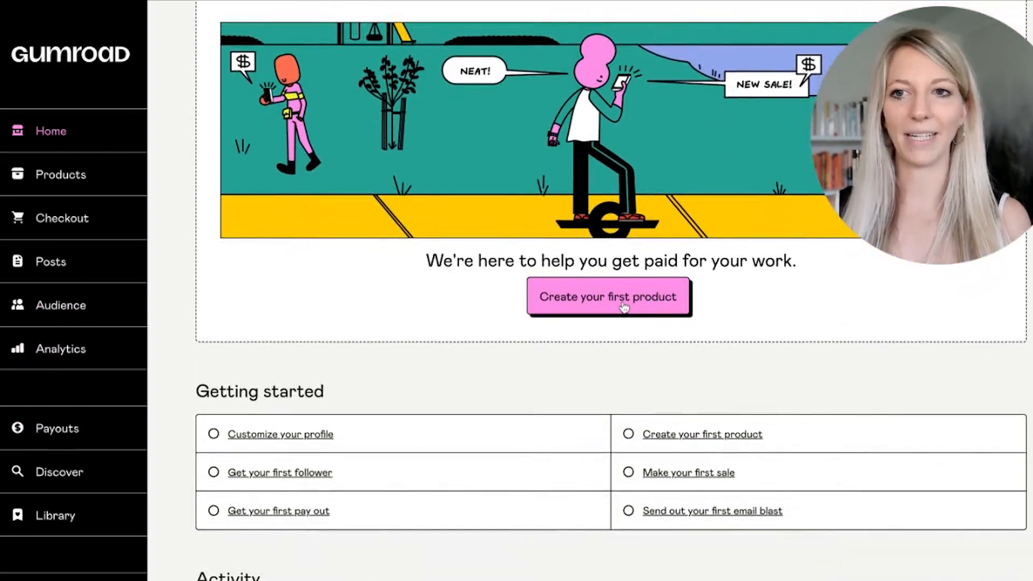
{"action": "left_click", "coordinate": [624, 307]}
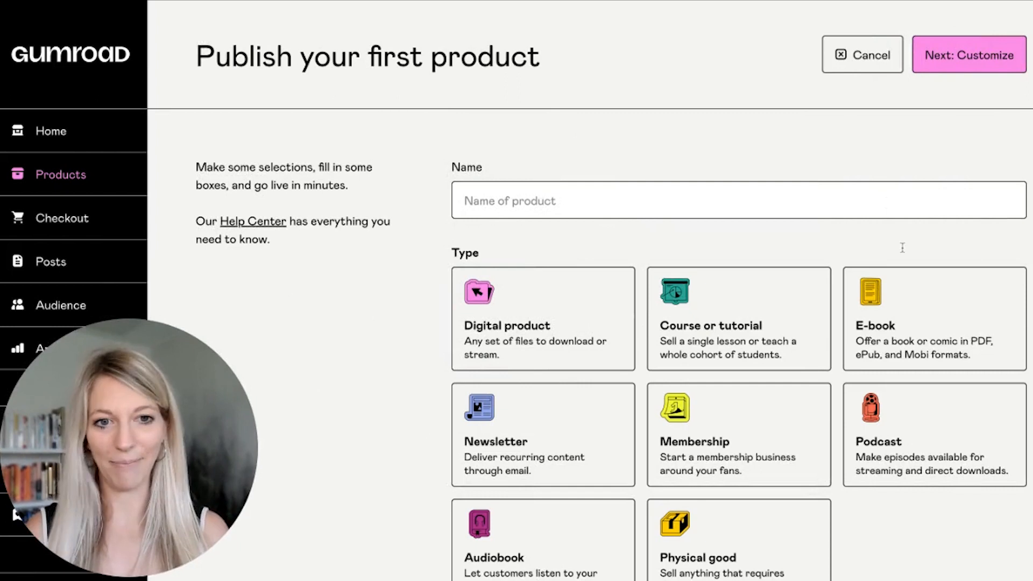
{"action": "left_click", "coordinate": [936, 313]}
{"action": "scroll", "coordinate": [805, 362], "scroll_direction": "down", "scroll_amount": 4}
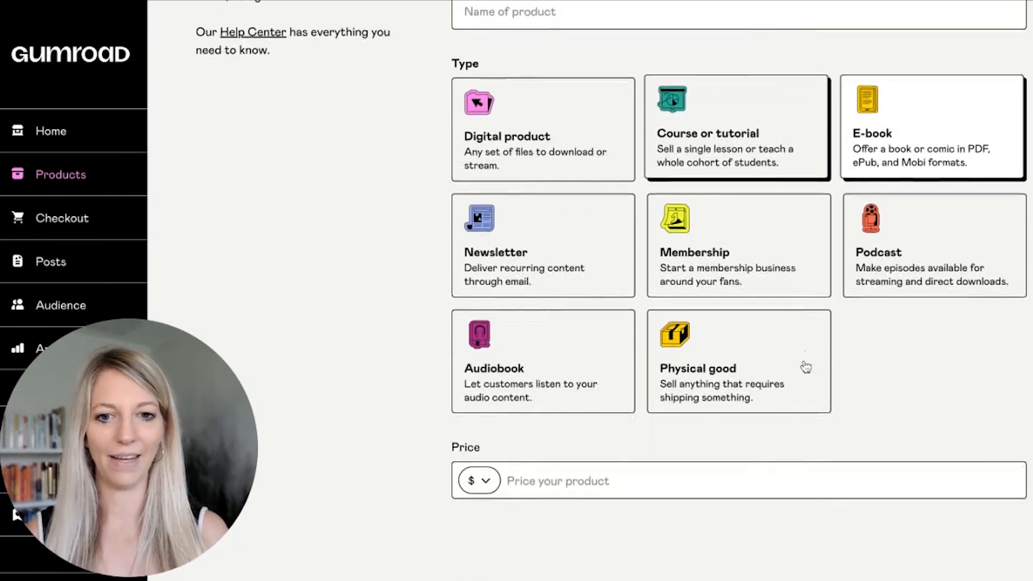
{"action": "left_click", "coordinate": [639, 478]}
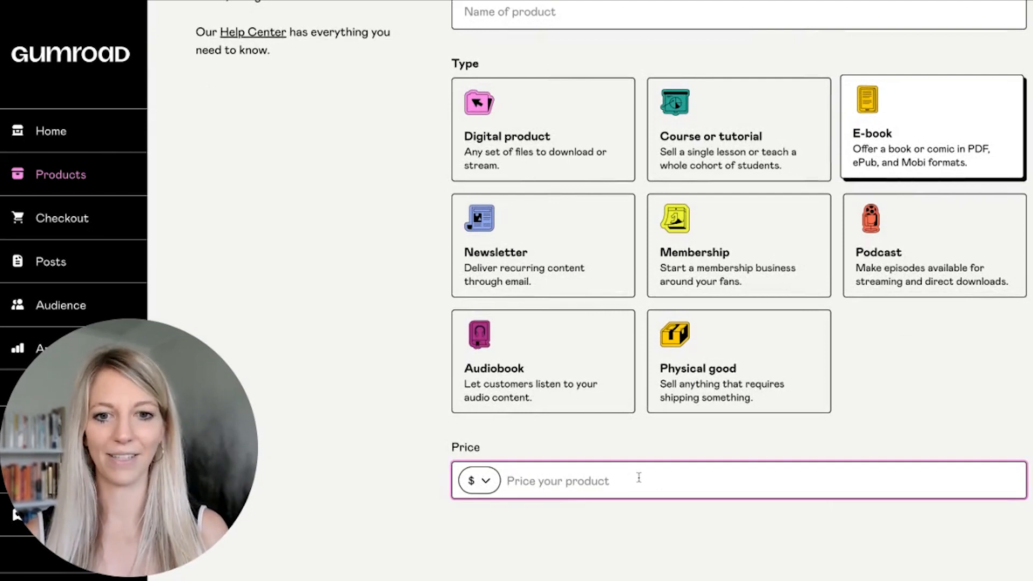
{"action": "type", "text": "49"}
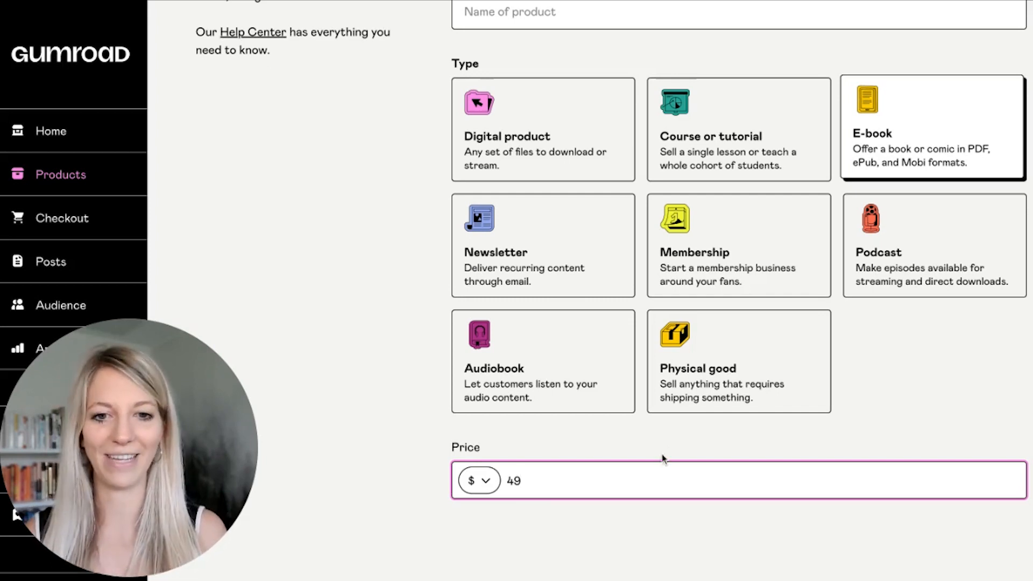
- Name the product "Side Hustle Roadmap" and continue to customizing it
{"action": "scroll", "coordinate": [664, 454], "scroll_direction": "up", "scroll_amount": 4}
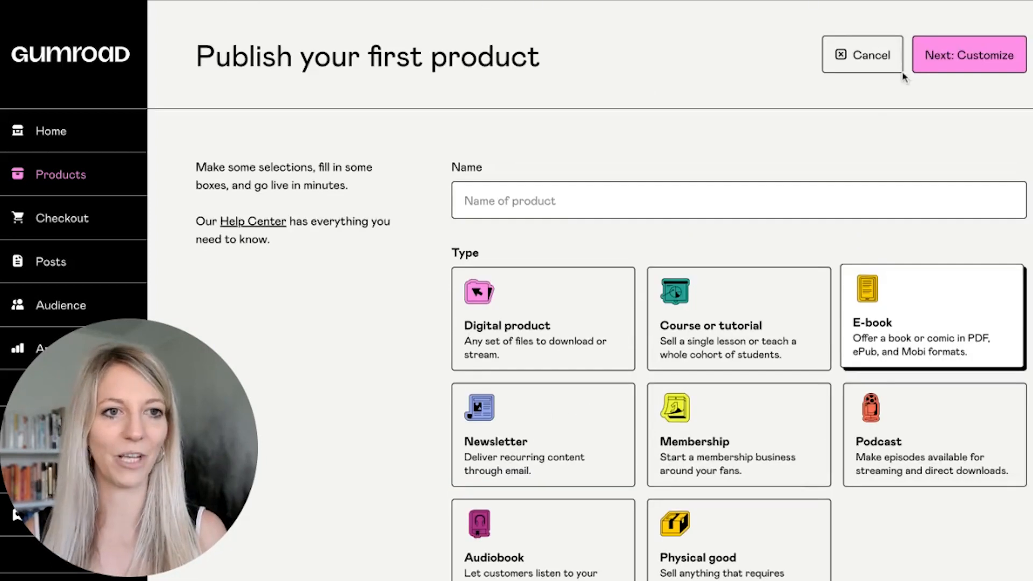
{"action": "left_click", "coordinate": [955, 65]}
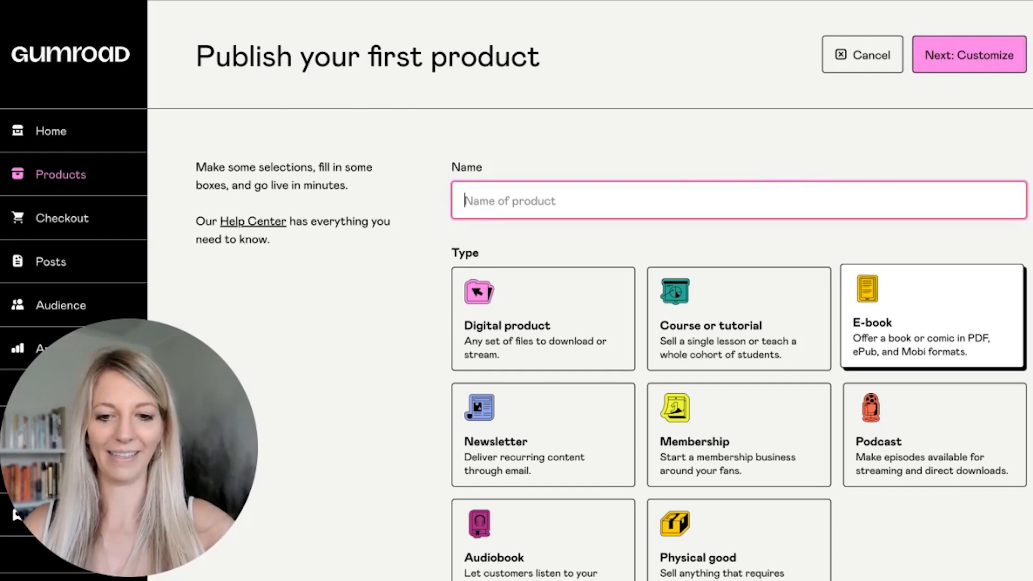
{"action": "type", "text": "Side Hus"}
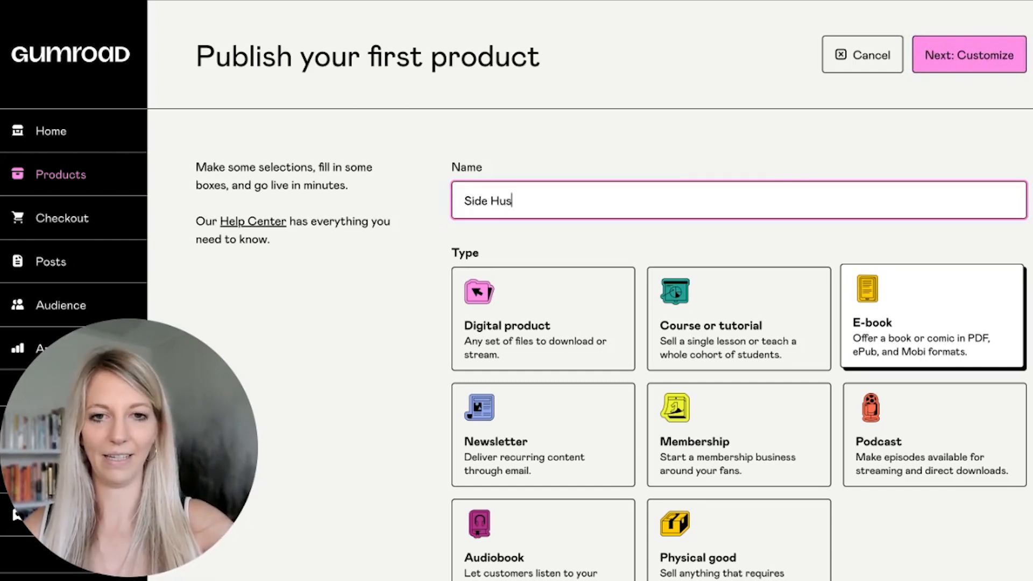
{"action": "type", "text": "tle Roadmap"}
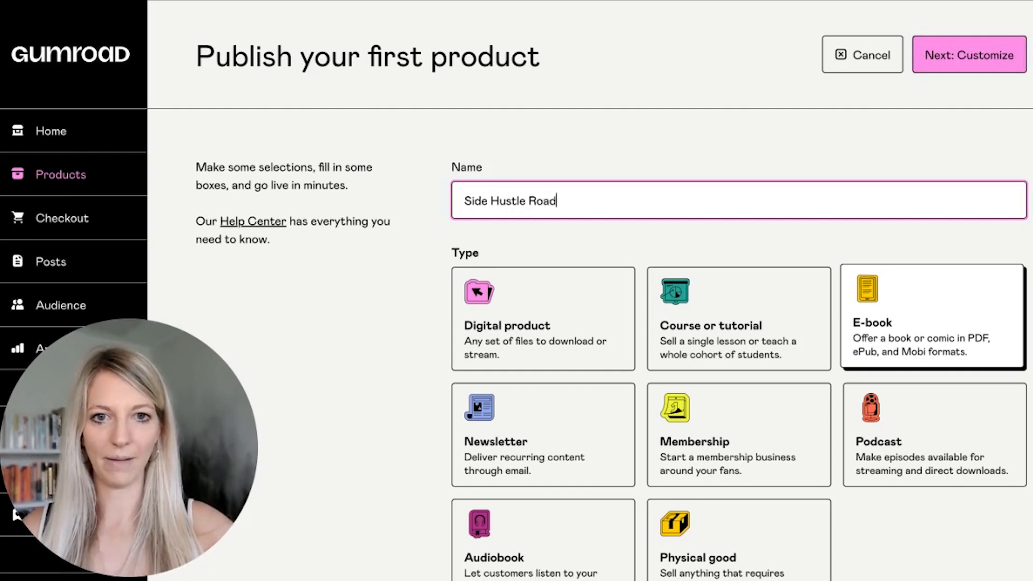
{"action": "left_click", "coordinate": [961, 62]}
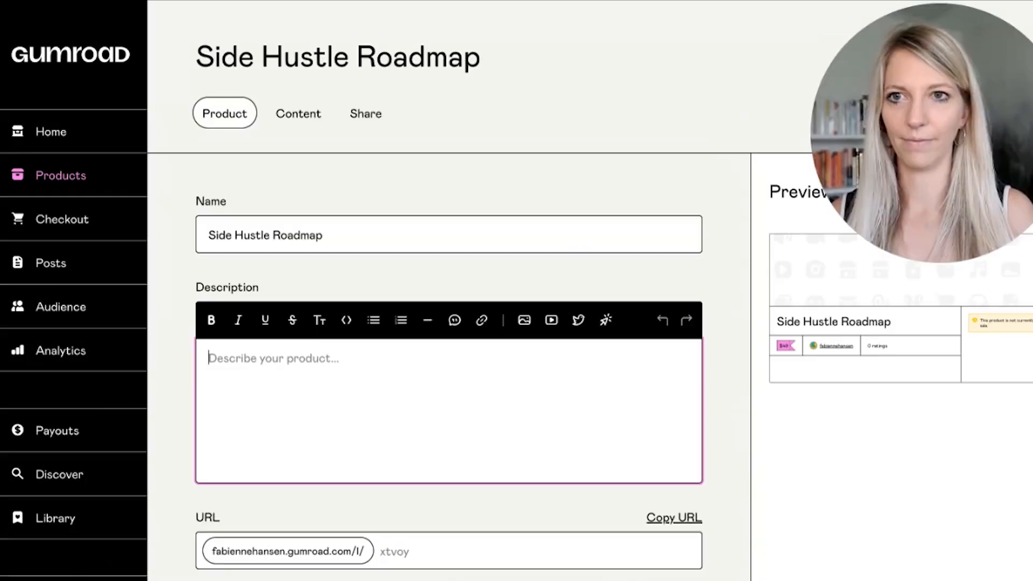
- Rename the product "The Ultimate Peace-of-mind Side Hustle Roadmap" and enter the description "A Step-By-Step Guide on How to Go From Idea to Revenue FAST"
{"action": "left_click", "coordinate": [355, 239]}
{"action": "key", "text": "ctrl+a"}
{"action": "type", "text": "The Ultimate Peace-of-mind Side Hustle Roadmap"}
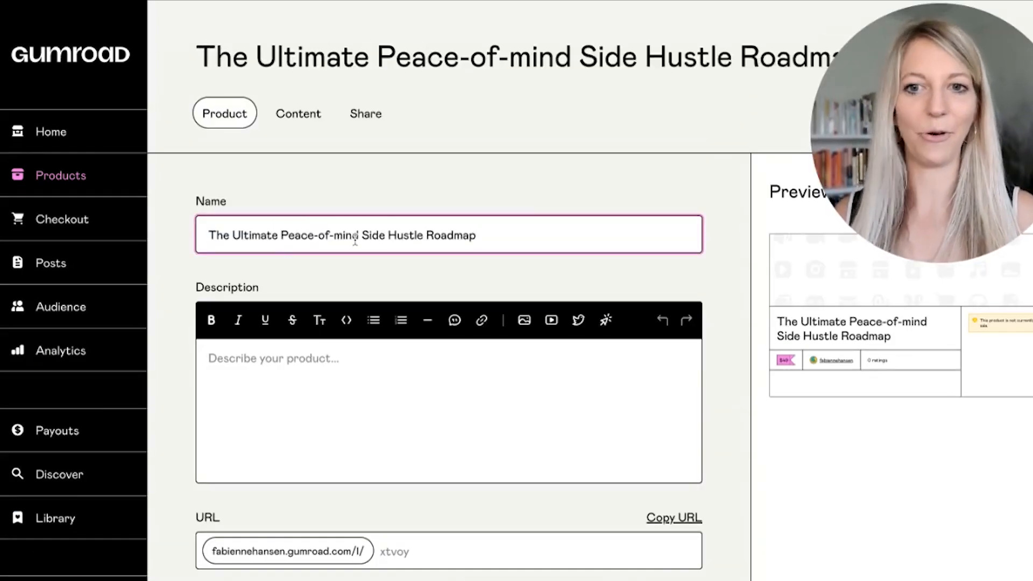
{"action": "left_click", "coordinate": [298, 0]}
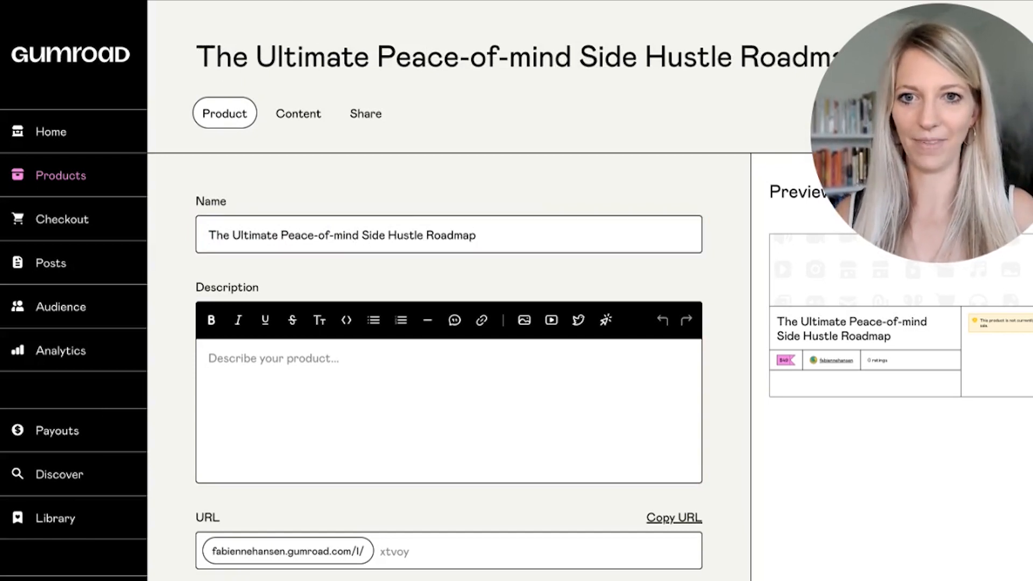
{"action": "left_click", "coordinate": [477, 235]}
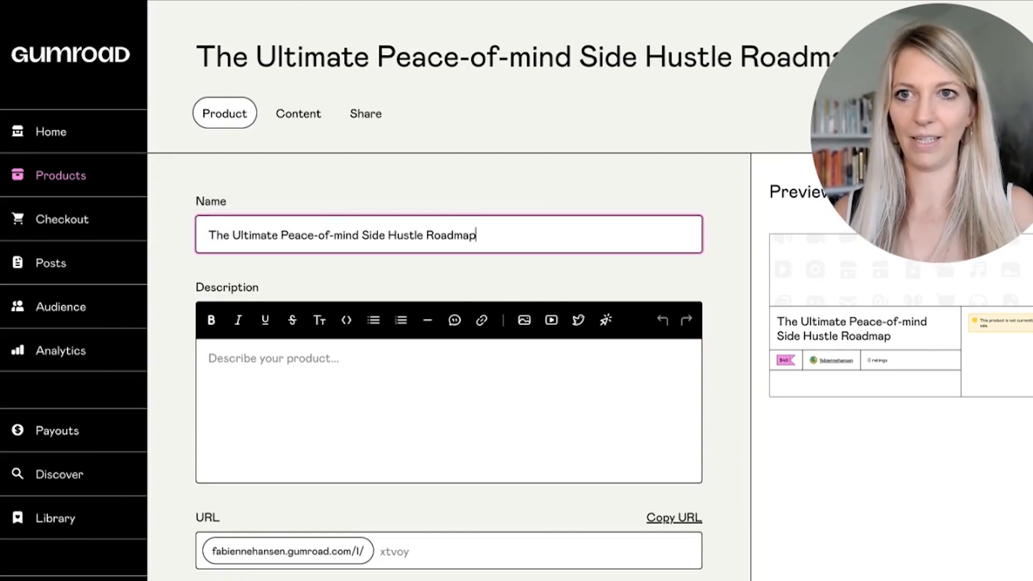
{"action": "left_click", "coordinate": [348, 410]}
{"action": "type", "text": "A Step-By-Step Guide on How to Go From Idea to Revenue FAST"}
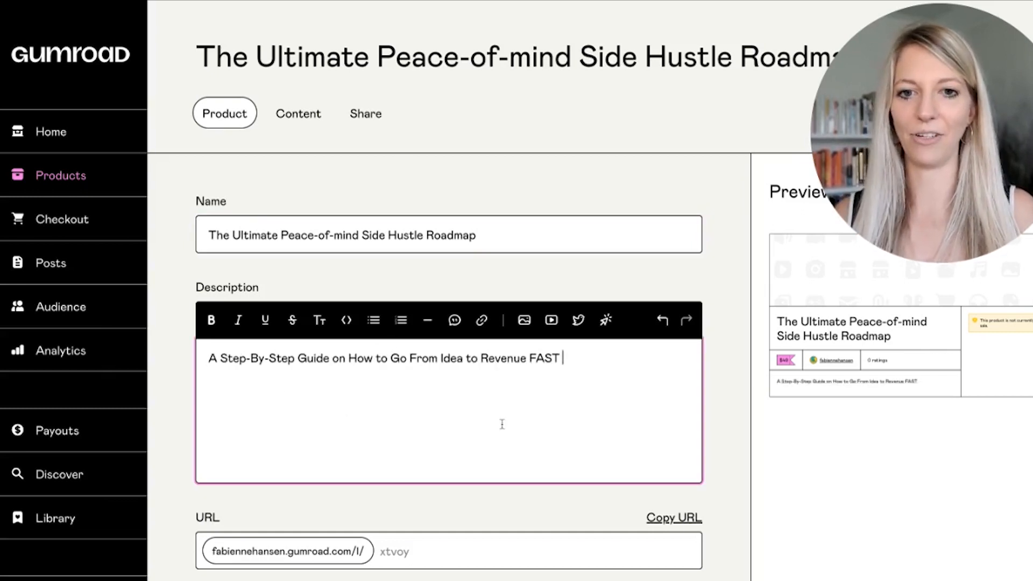
- Replace "Revenue FAST" in the description with "$30K in 3 Months"
{"action": "double_click", "coordinate": [490, 358]}
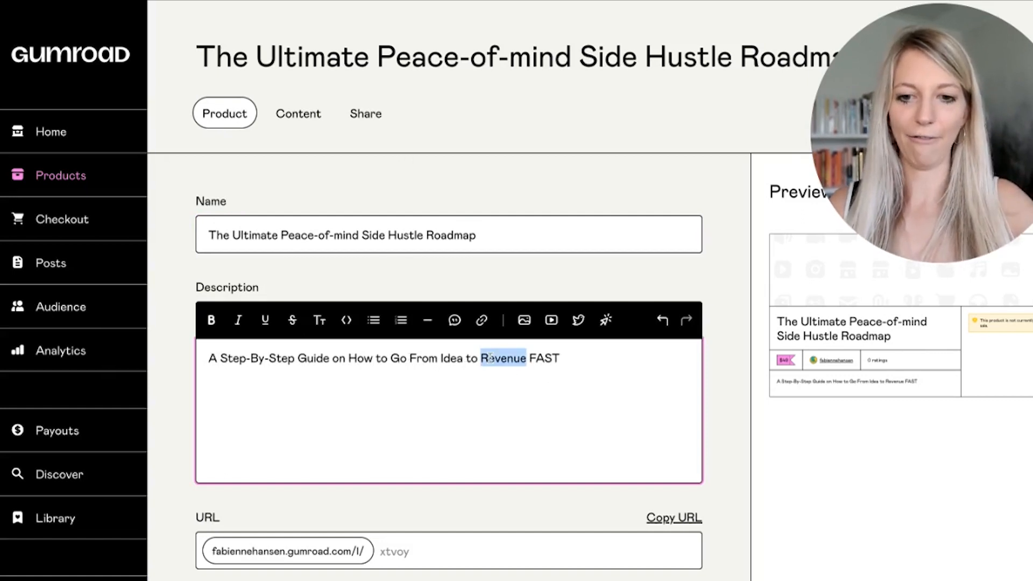
{"action": "type", "text": "$30K"}
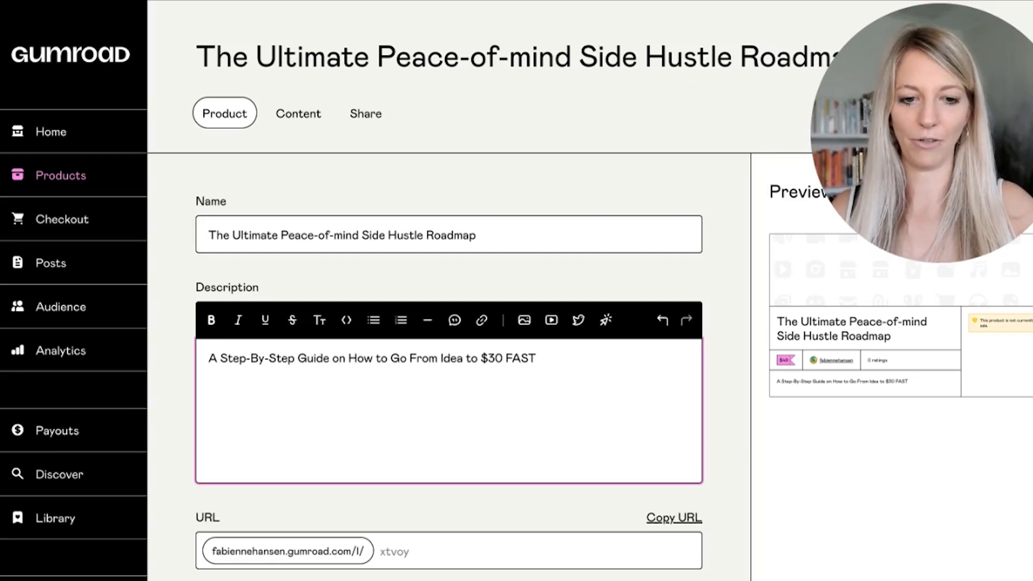
{"action": "type", "text": " in 3 Mo"}
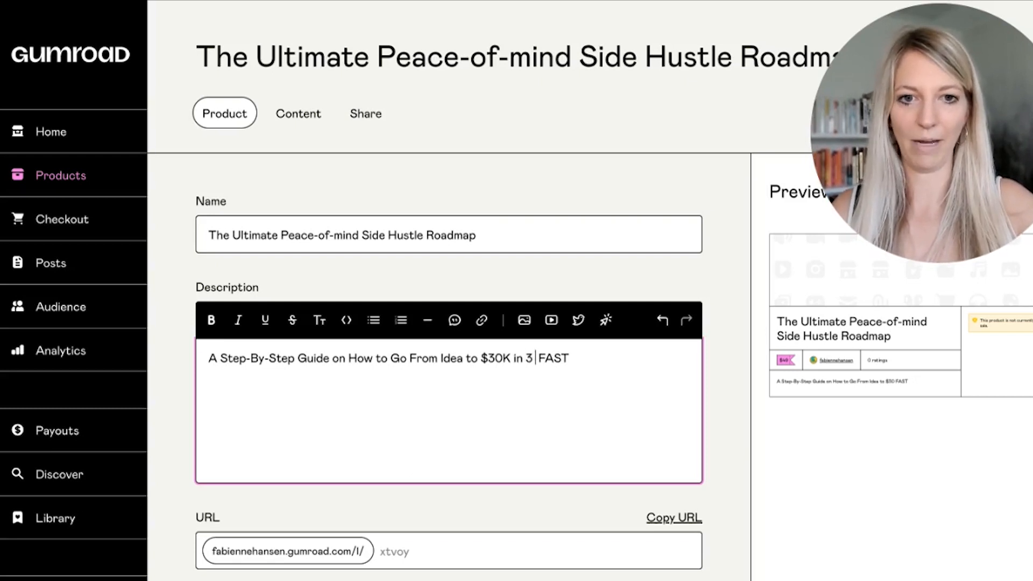
{"action": "type", "text": "nths"}
{"action": "key", "text": "Delete"}
{"action": "key", "text": "Delete"}
{"action": "key", "text": "Delete"}
{"action": "key", "text": "Delete"}
{"action": "key", "text": "Delete"}
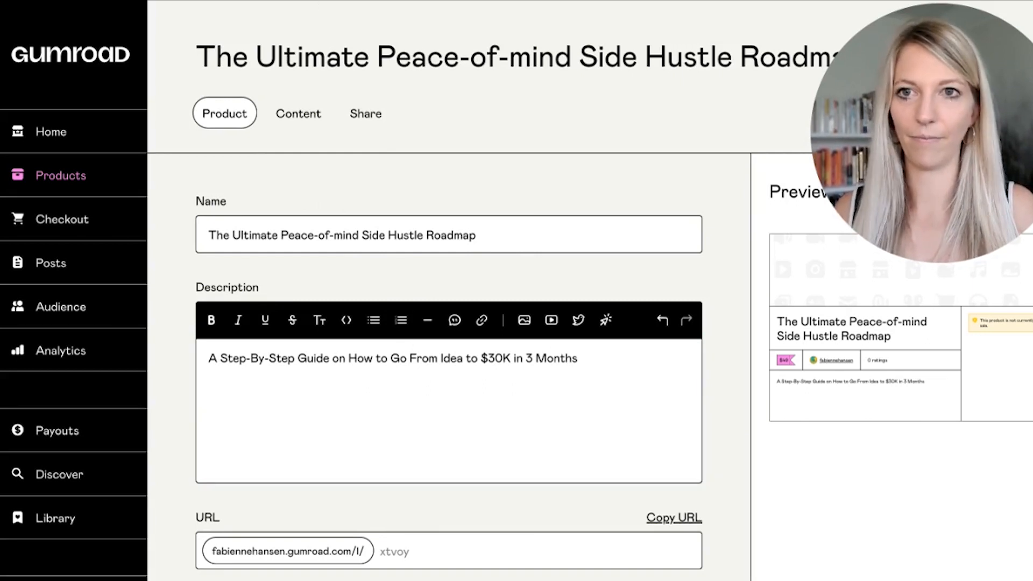
- Add a description paragraph running from "If I were to go back in time" to "this guide is for you!", without trailing blank lines
{"action": "left_click", "coordinate": [313, 425]}
{"action": "type", "text": "If I were to go back in time, I would do A LOT of things differently based on the knowledge I gained when investing over $42K in business coaching! This checklist summarizes ALL my lessons learned from my side hustle journey. So if you don’t know where to start, you feel super overwhelmed, or you don’t have a lot of time, this guide is for you!"}
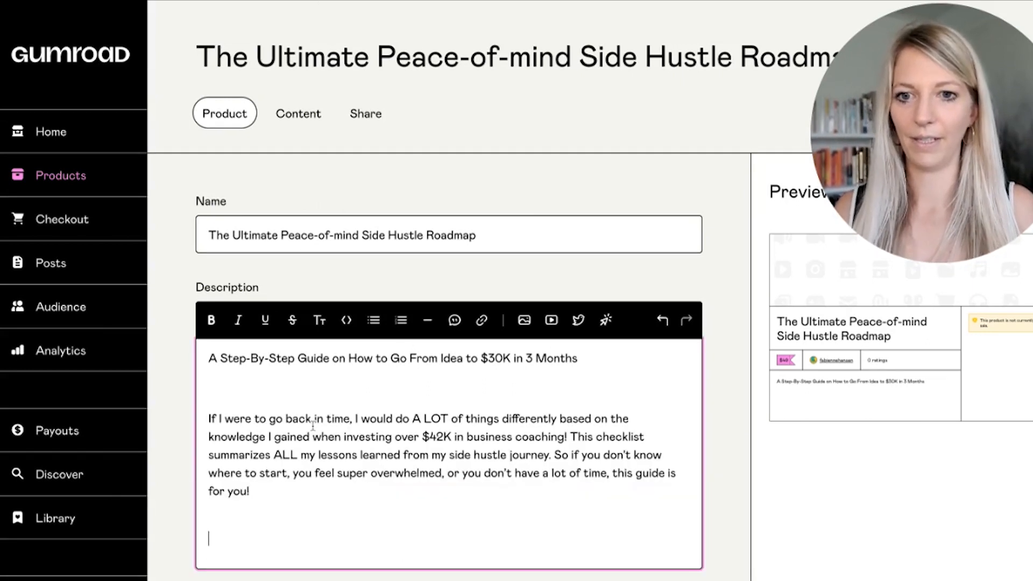
{"action": "key", "text": "BackSpace"}
{"action": "key", "text": "BackSpace"}
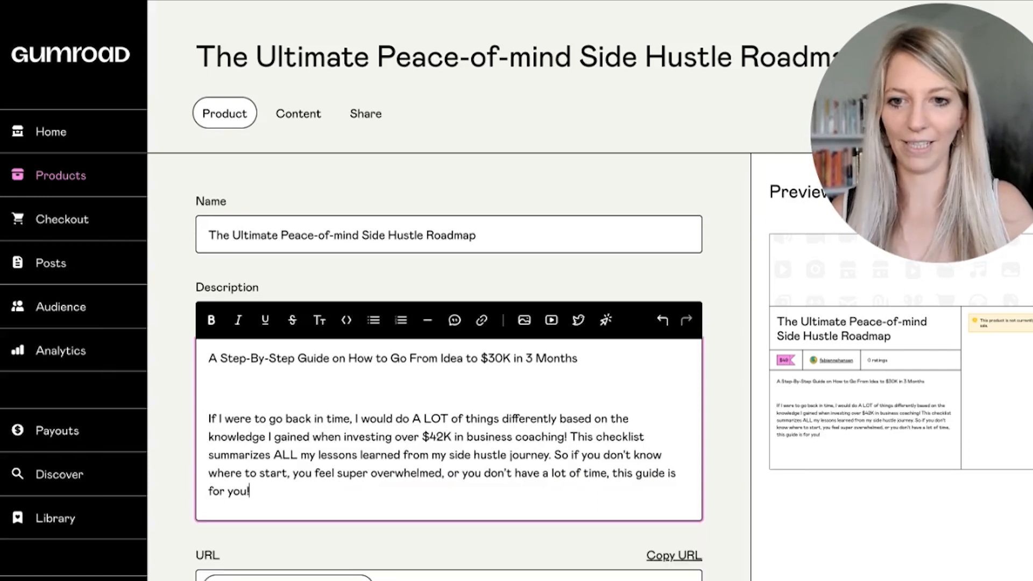
- Split the new description text into separate paragraphs before "This checklist" and "So if you don't know", and remove the blank line above it
{"action": "left_click", "coordinate": [572, 437]}
{"action": "key", "text": "Return"}
{"action": "left_click", "coordinate": [631, 467]}
{"action": "key", "text": "Return"}
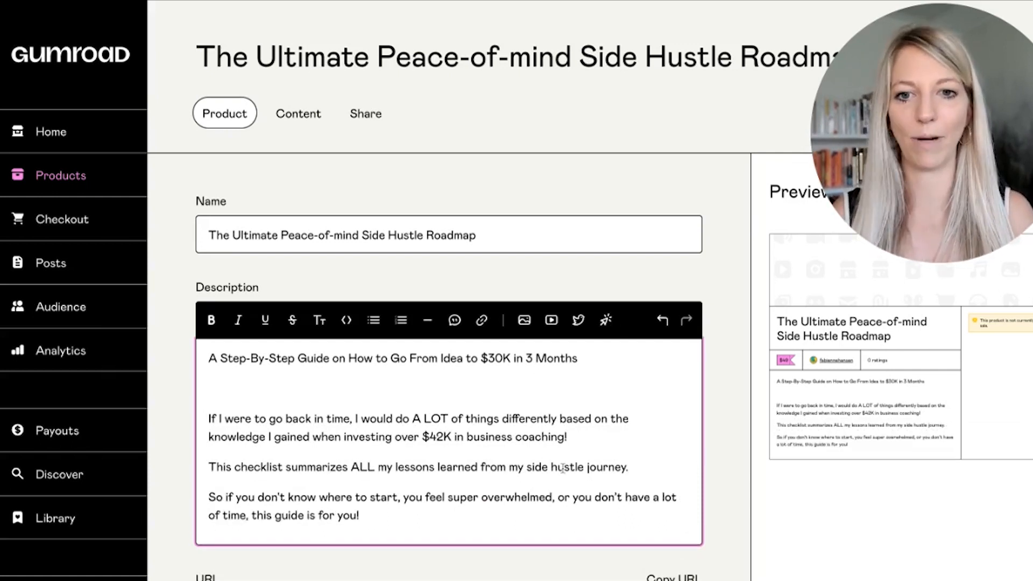
{"action": "left_click", "coordinate": [539, 396]}
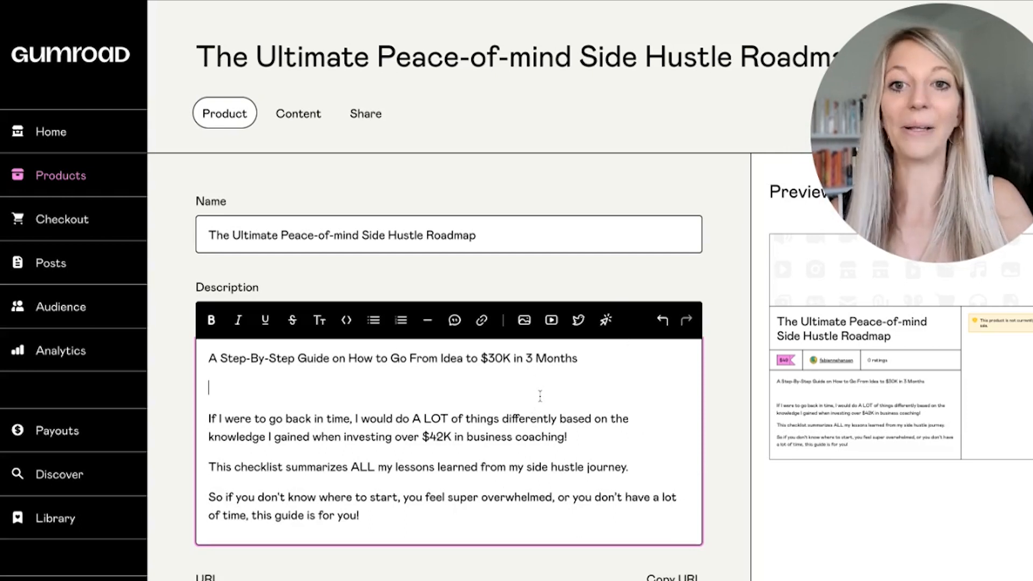
{"action": "key", "text": "BackSpace"}
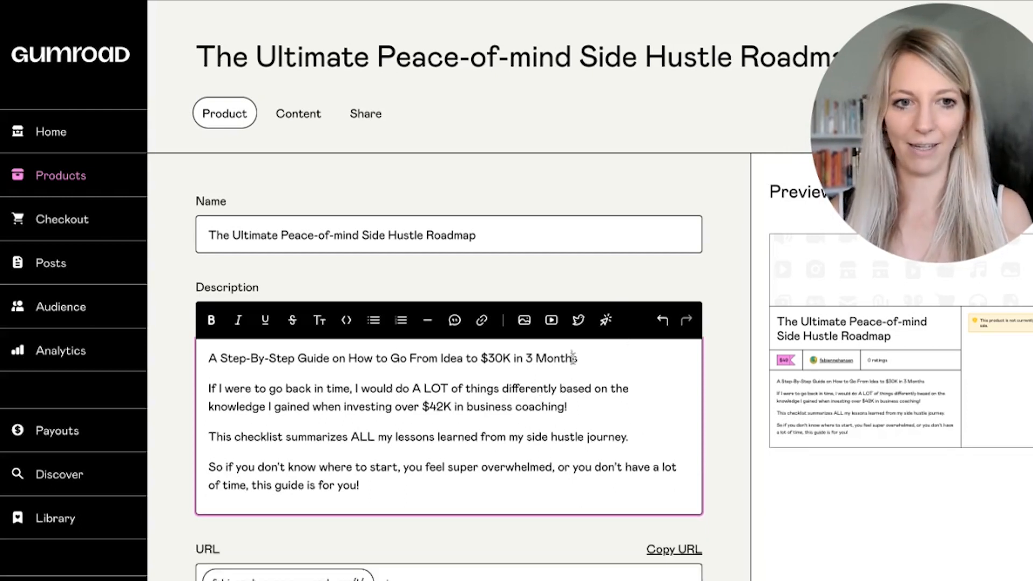
- Italicize the description's opening line about the step-by-step guide
{"action": "triple_click", "coordinate": [573, 358]}
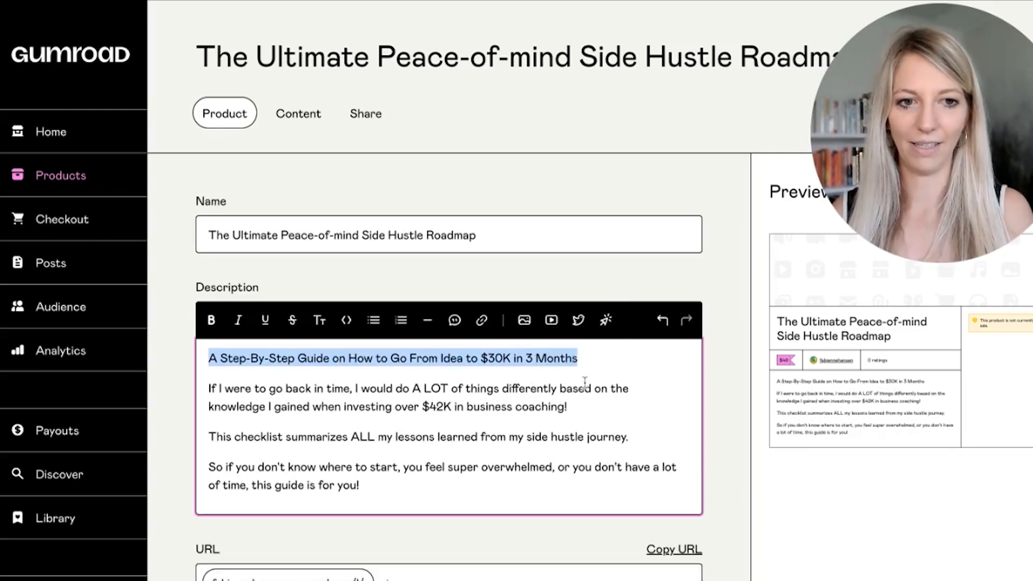
{"action": "left_click", "coordinate": [281, 385]}
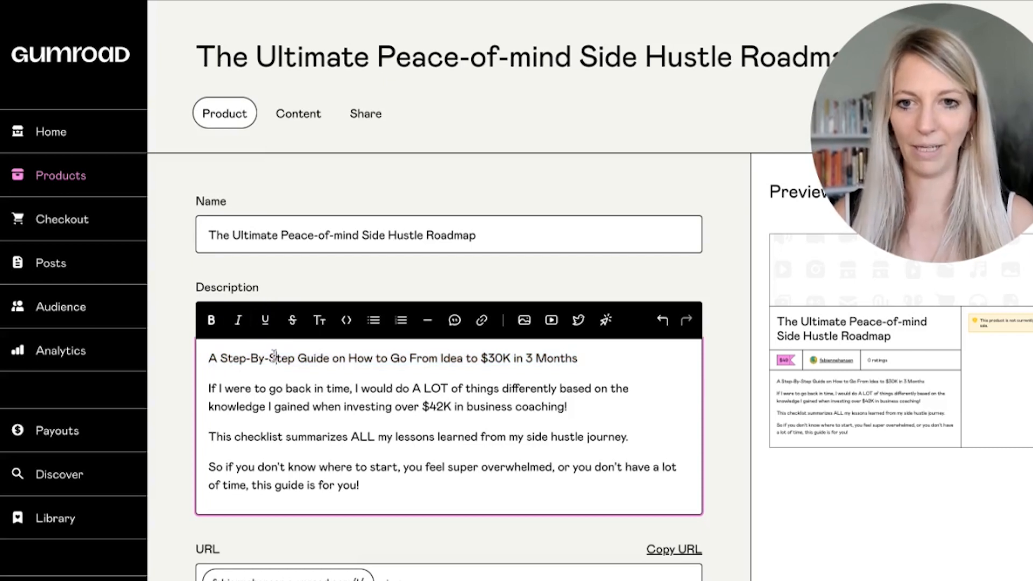
{"action": "triple_click", "coordinate": [273, 357]}
{"action": "left_click", "coordinate": [238, 320]}
{"action": "left_click", "coordinate": [309, 376]}
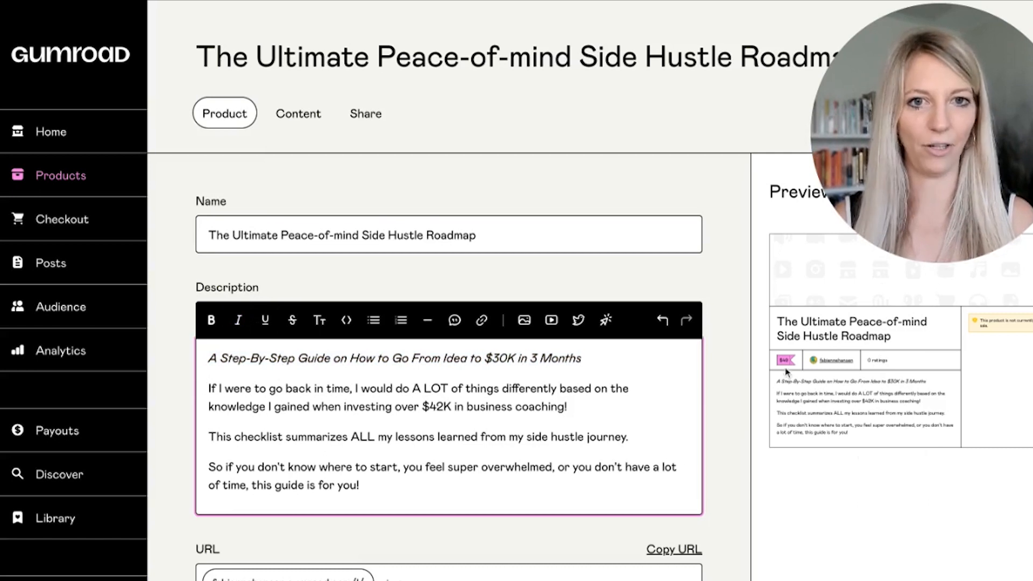
- Set the custom ending of the product's URL to "sidehustleroadmap"
{"action": "scroll", "coordinate": [501, 425], "scroll_direction": "down", "scroll_amount": 2}
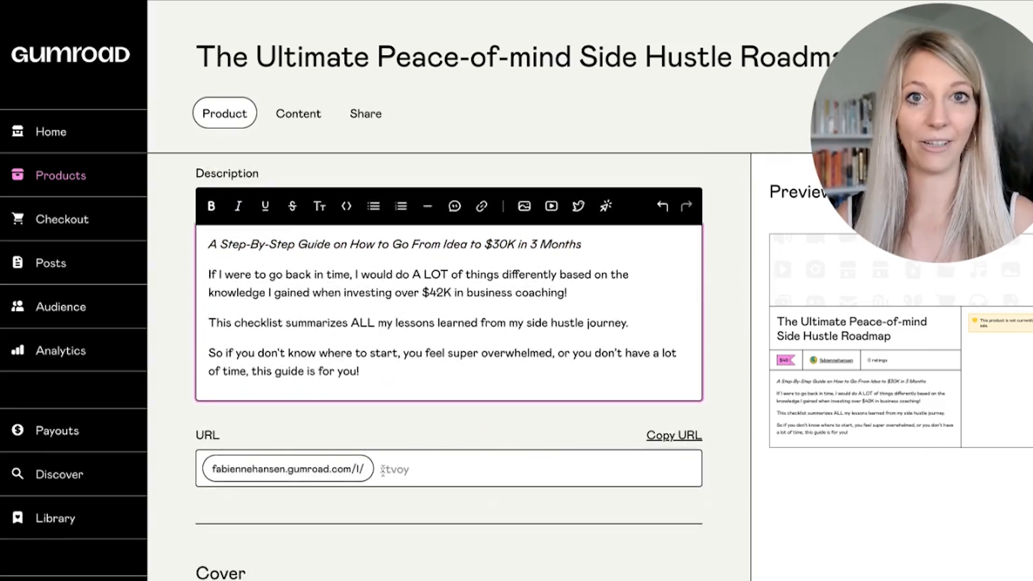
{"action": "left_click", "coordinate": [421, 471]}
{"action": "type", "text": "sidehustleroadmap"}
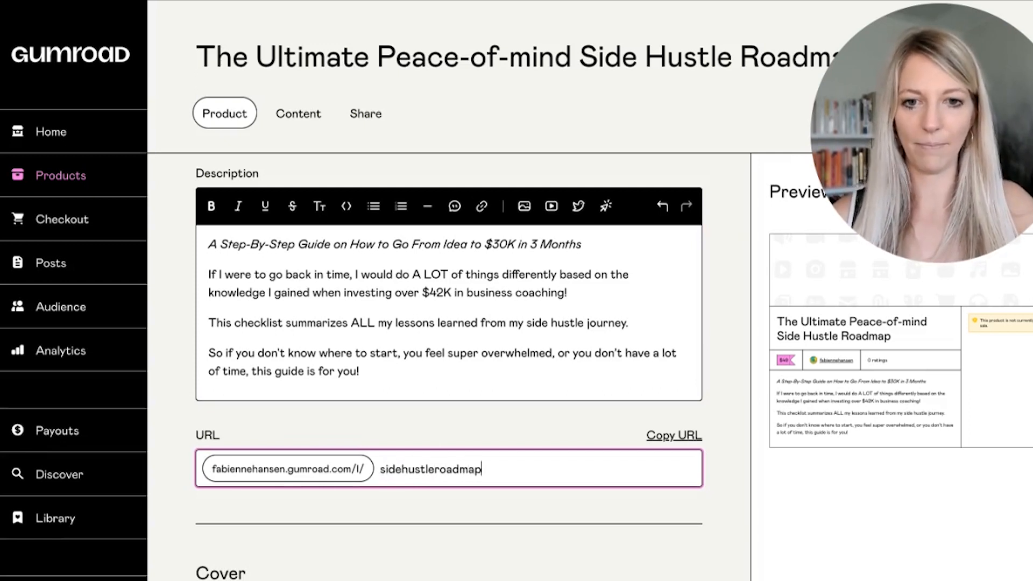
- Upload the side hustle roadmap mockup image from the computer as the product's cover
{"action": "scroll", "coordinate": [186, 557], "scroll_direction": "down", "scroll_amount": 4}
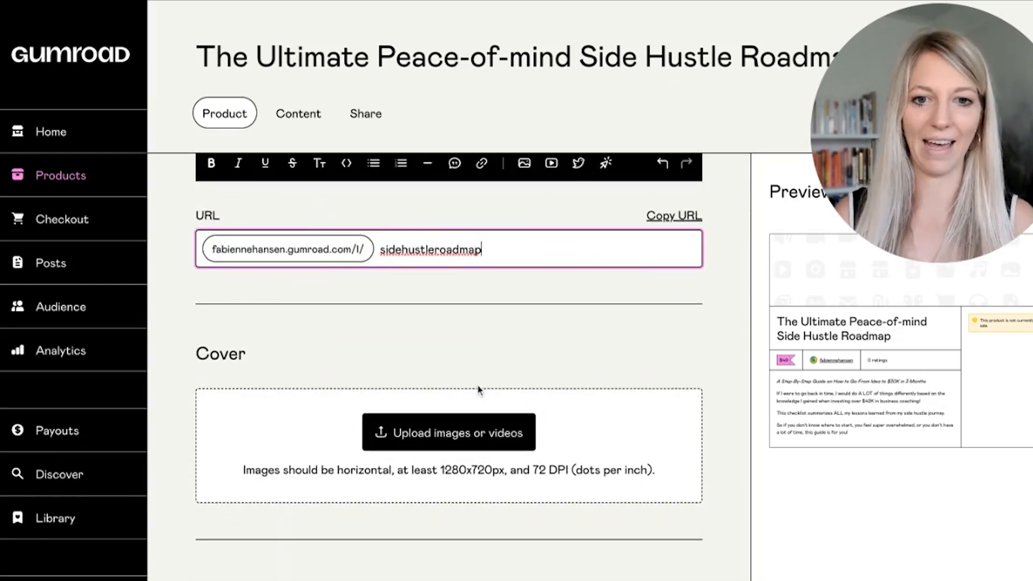
{"action": "left_click", "coordinate": [473, 434]}
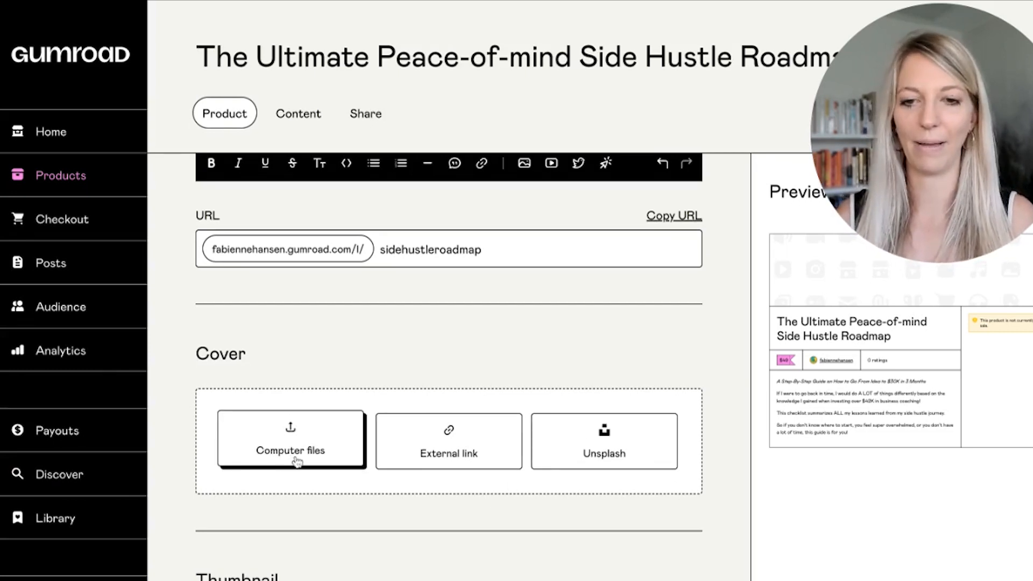
{"action": "left_click", "coordinate": [316, 466]}
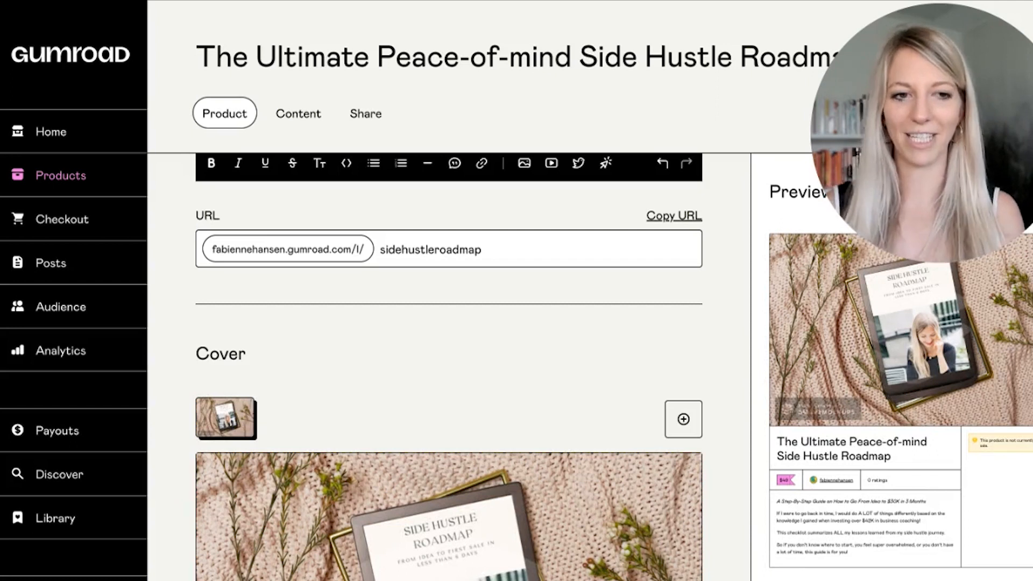
- Upload a square version of the roadmap mockup image as the product's thumbnail
{"action": "scroll", "coordinate": [305, 494], "scroll_direction": "down", "scroll_amount": 5}
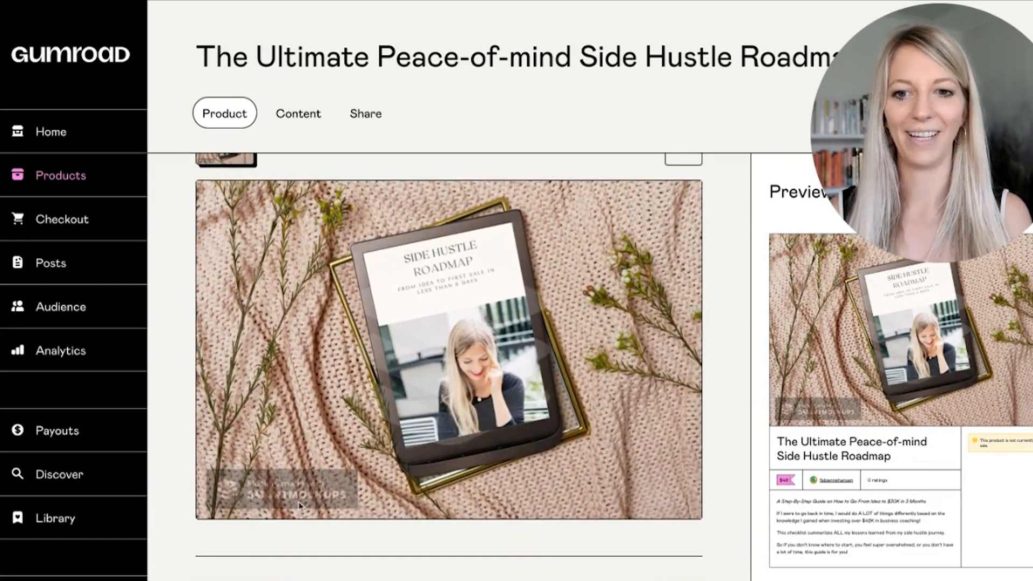
{"action": "scroll", "coordinate": [393, 495], "scroll_direction": "down", "scroll_amount": 2}
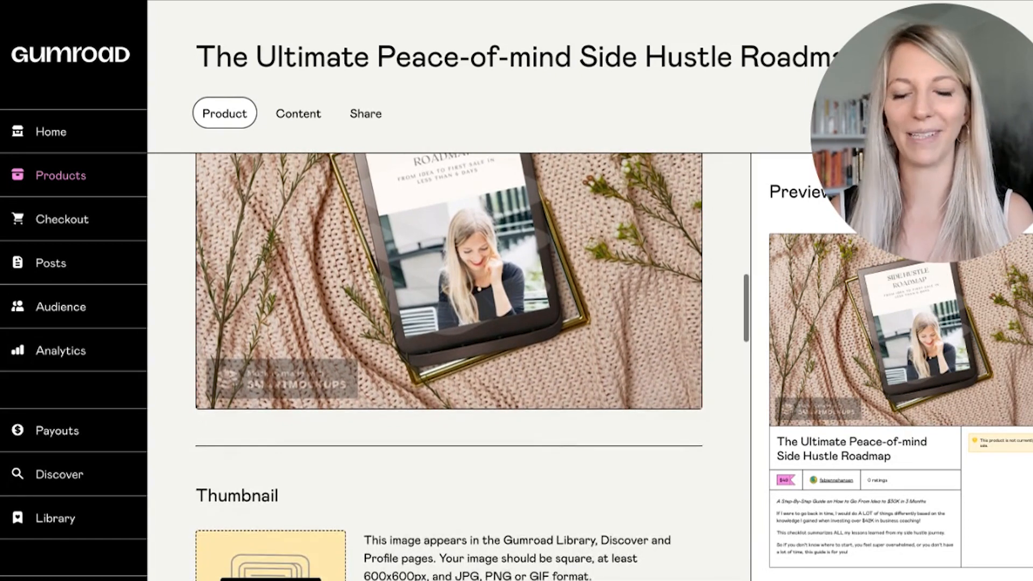
{"action": "scroll", "coordinate": [407, 455], "scroll_direction": "down", "scroll_amount": 2}
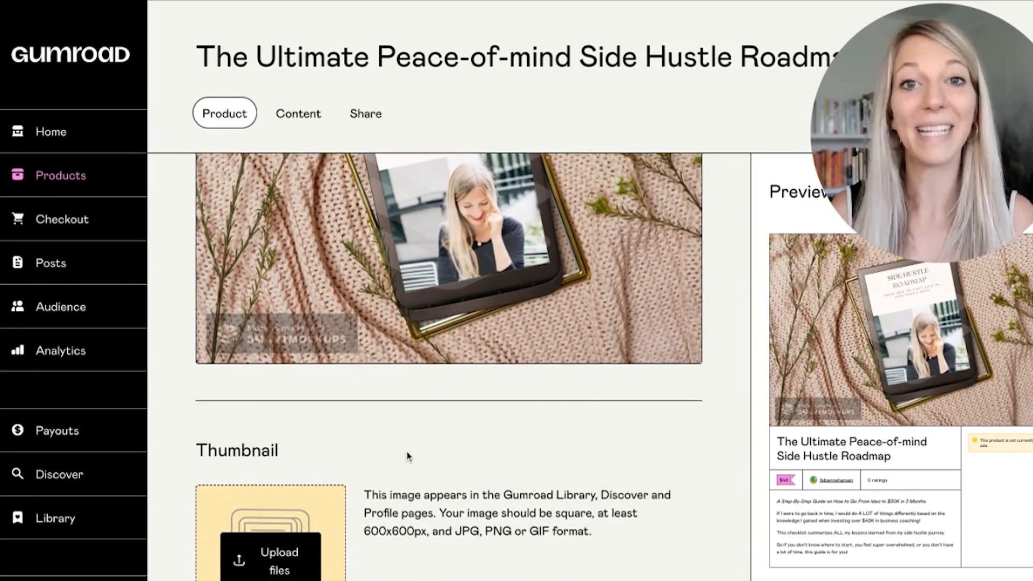
{"action": "scroll", "coordinate": [407, 454], "scroll_direction": "down", "scroll_amount": 4}
{"action": "scroll", "coordinate": [431, 367], "scroll_direction": "down", "scroll_amount": 1}
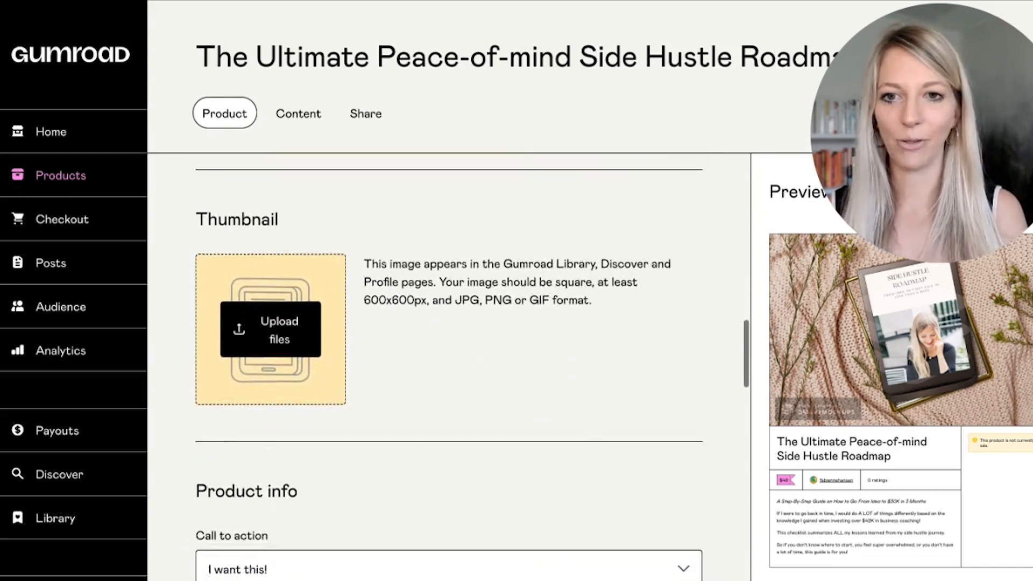
{"action": "left_click", "coordinate": [259, 322]}
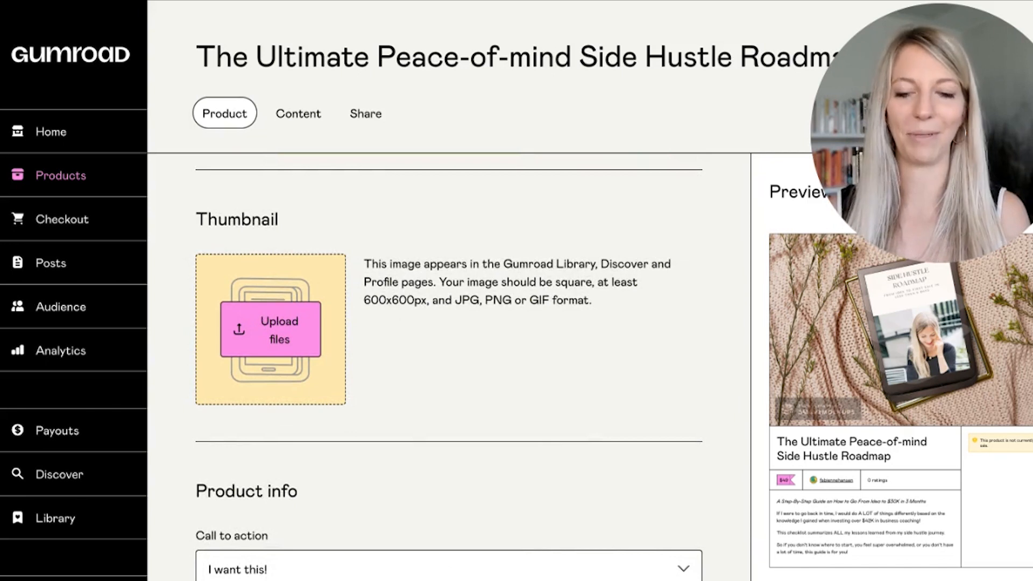
{"action": "left_click", "coordinate": [365, 446]}
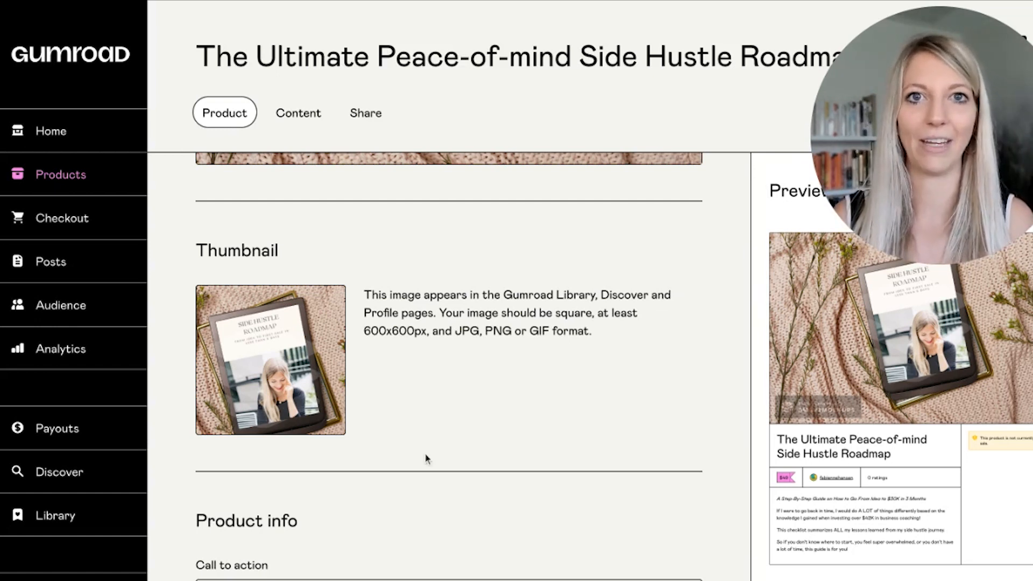
- Keep "I want this!" as call to action and set the summary to "You'll get an exact step-by-step roadmap on how to go from idea to revenue."
{"action": "scroll", "coordinate": [402, 472], "scroll_direction": "down", "scroll_amount": 4}
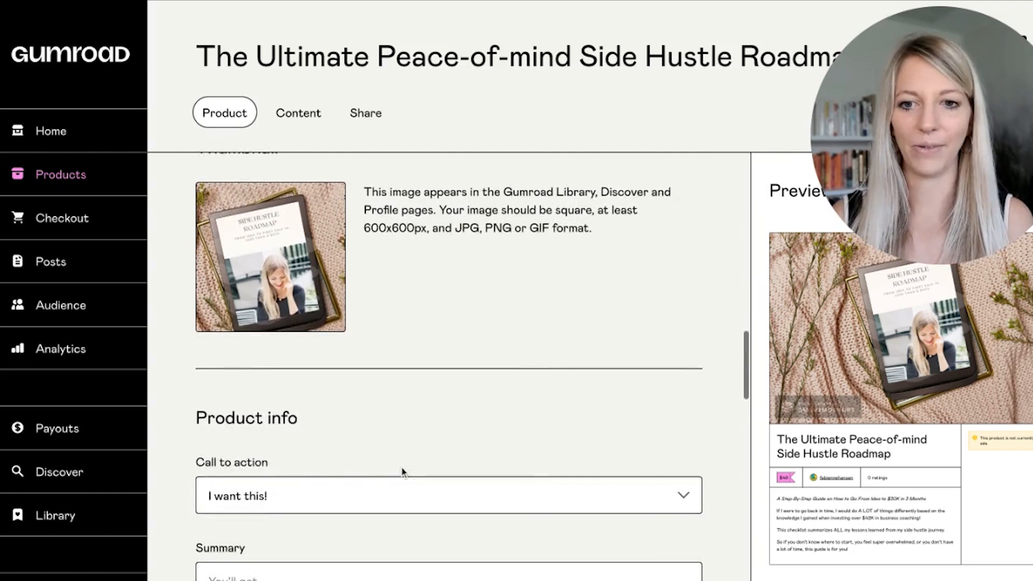
{"action": "scroll", "coordinate": [344, 245], "scroll_direction": "down", "scroll_amount": 2}
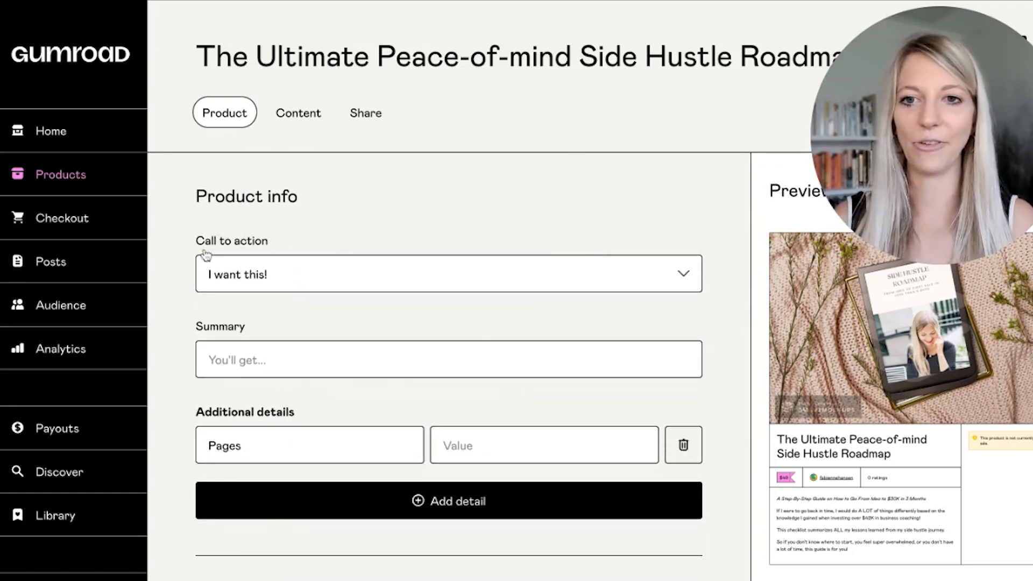
{"action": "left_click", "coordinate": [296, 269]}
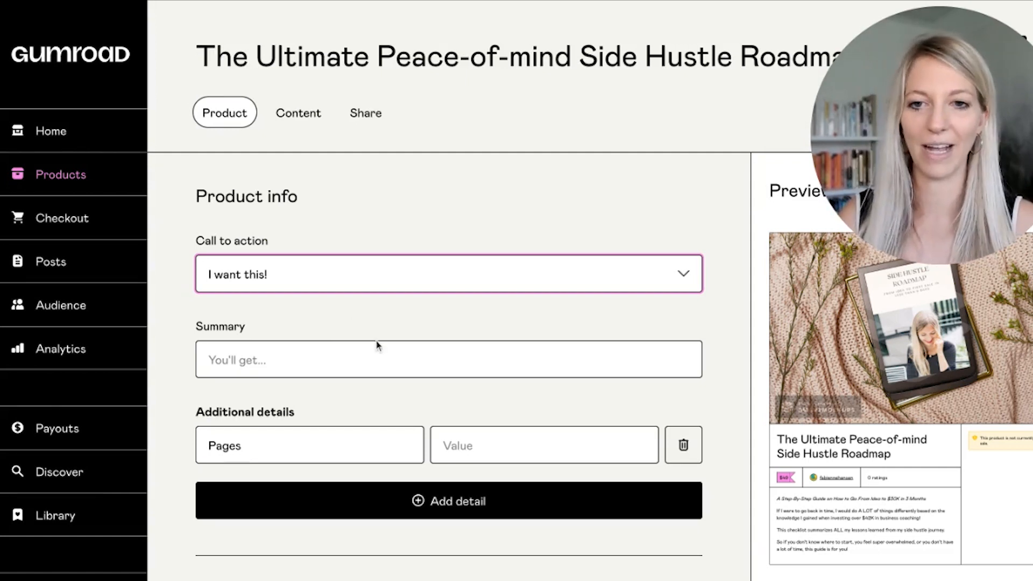
{"action": "left_click", "coordinate": [350, 348]}
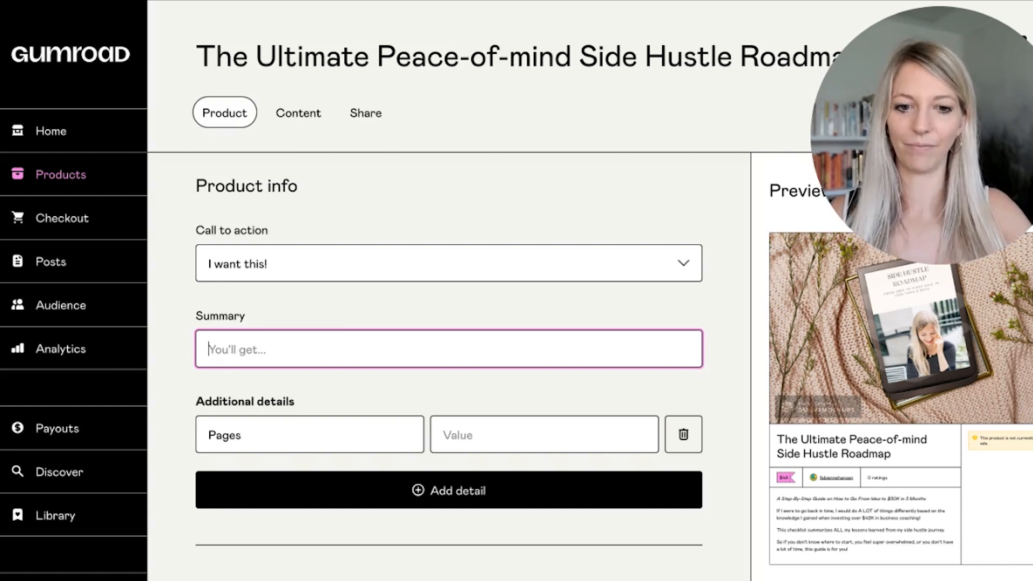
{"action": "type", "text": "You'll get an exact step-by-step roadmap on how to go from idea to revenue."}
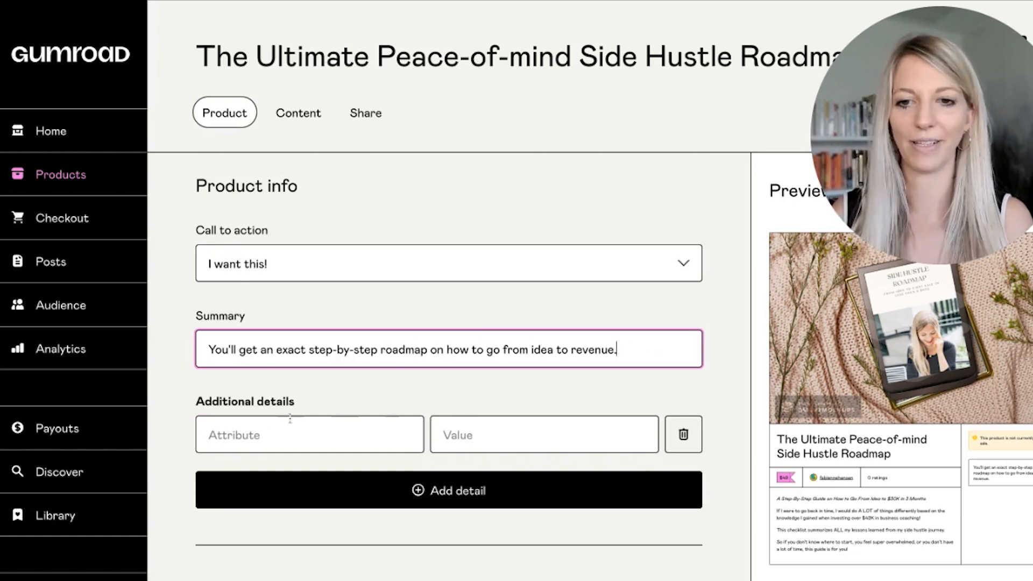
- Fill in the additional detail with the attribute "43 Pages" and the value "$997"
{"action": "left_click", "coordinate": [263, 434]}
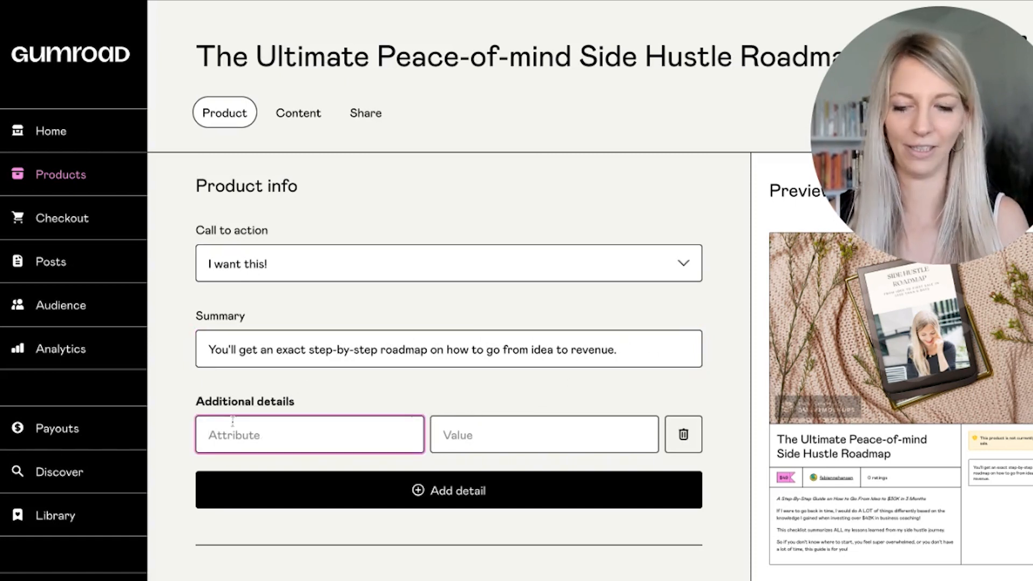
{"action": "type", "text": "43"}
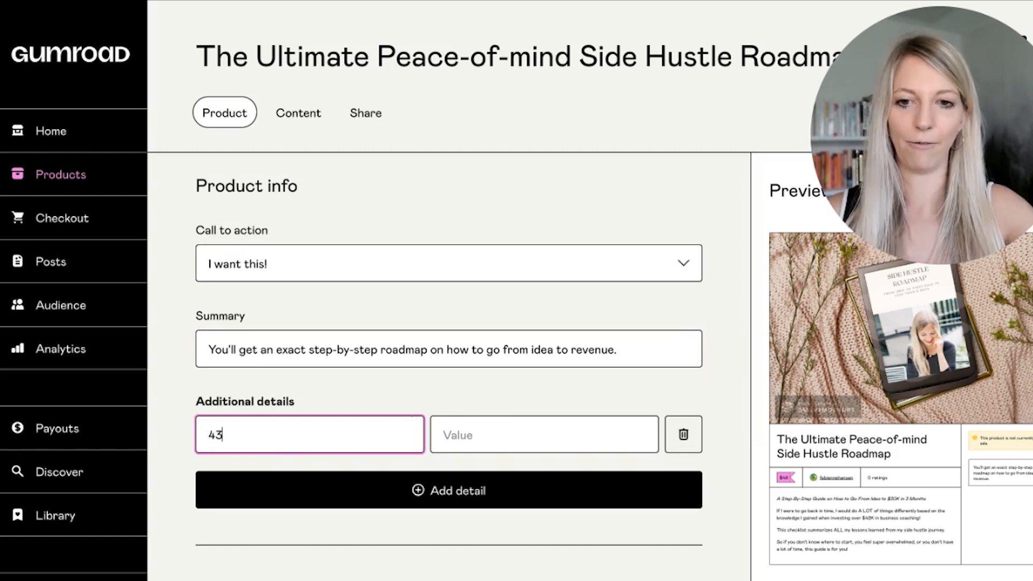
{"action": "type", "text": " Pages"}
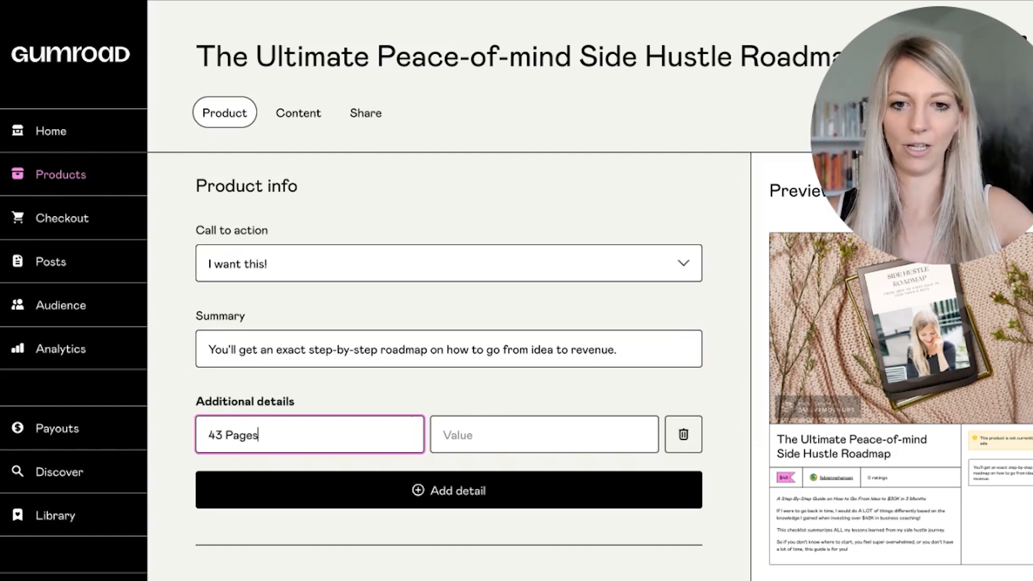
{"action": "left_click", "coordinate": [460, 448]}
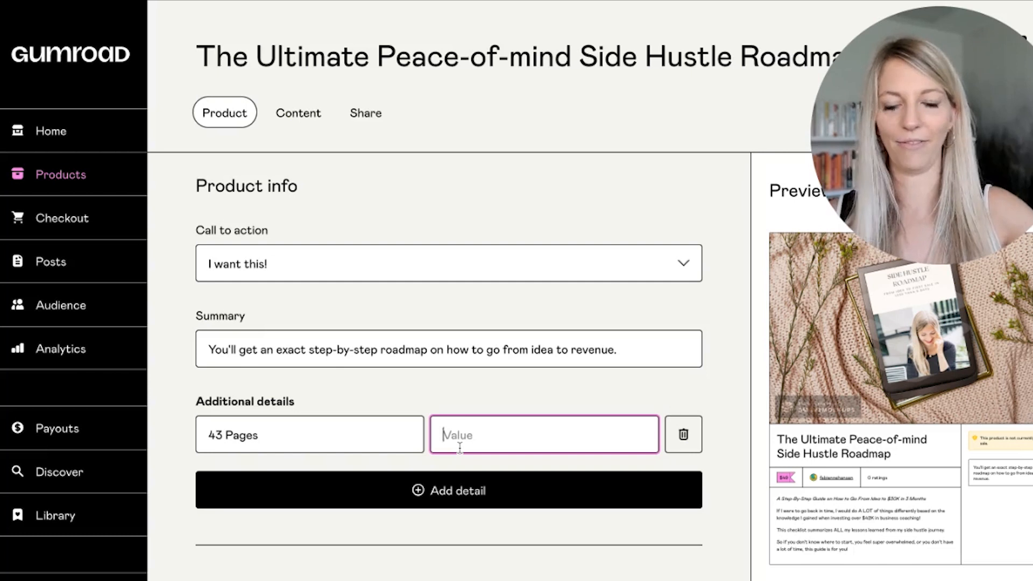
{"action": "type", "text": "$997"}
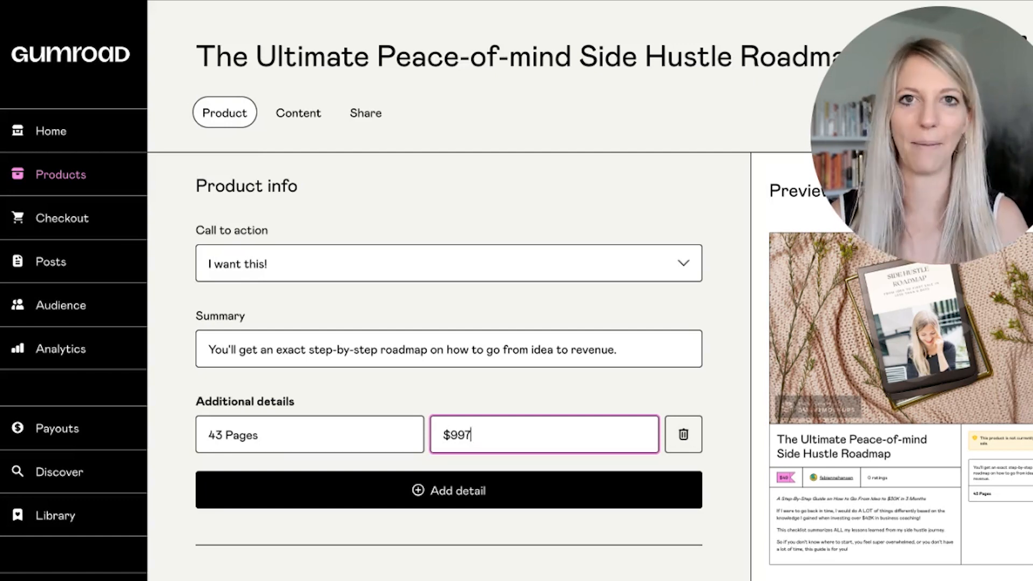
{"action": "scroll", "coordinate": [511, 484], "scroll_direction": "down", "scroll_amount": 1}
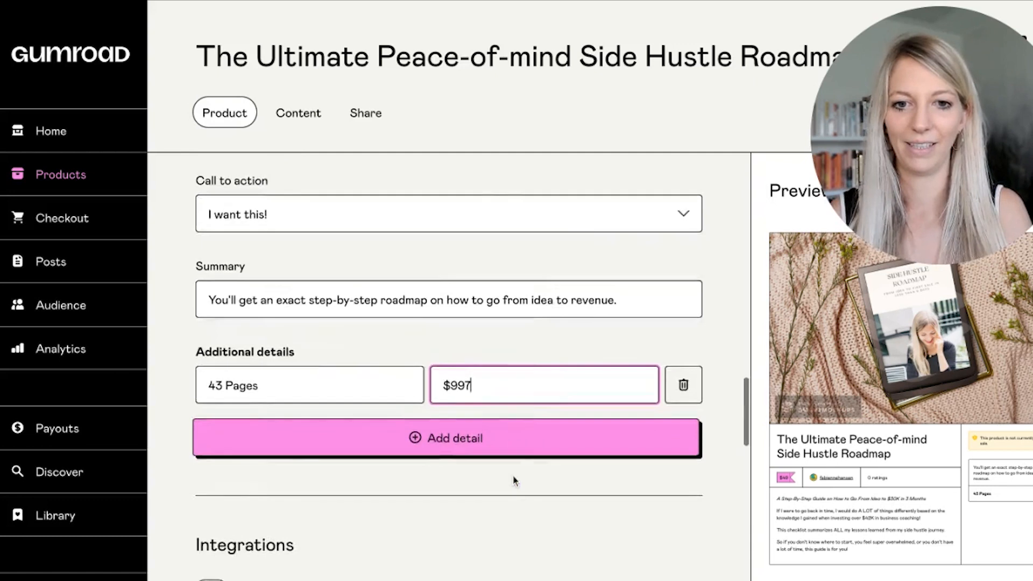
{"action": "left_click", "coordinate": [500, 445]}
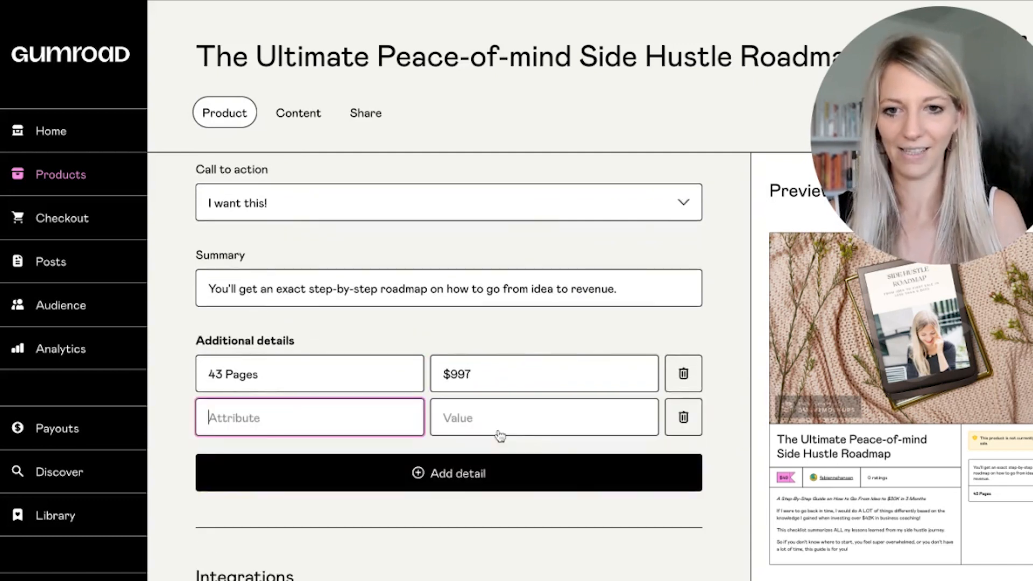
{"action": "left_click", "coordinate": [681, 423]}
- Review the product's integrations, pricing and versions options
{"action": "scroll", "coordinate": [558, 513], "scroll_direction": "down", "scroll_amount": 3}
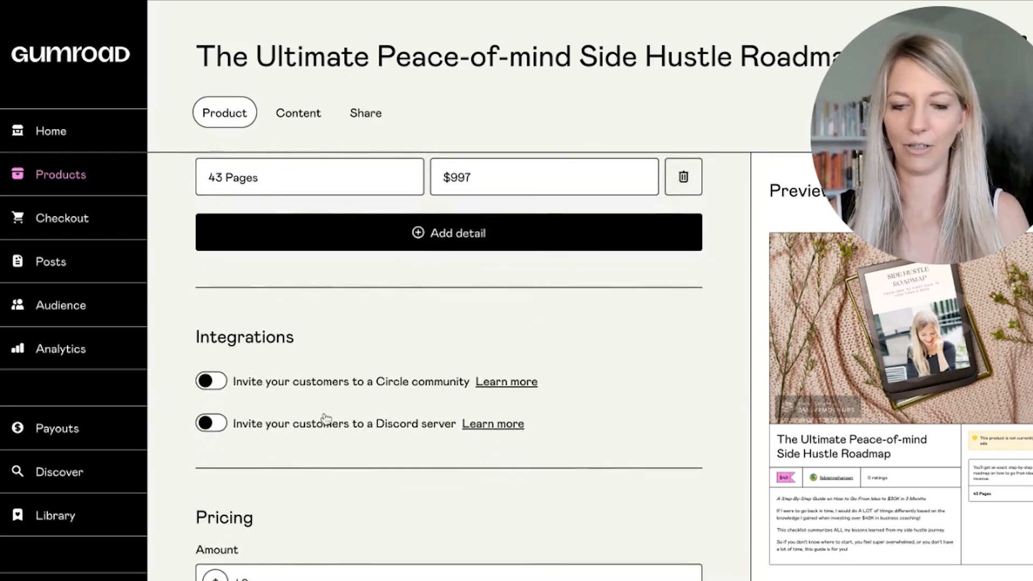
{"action": "scroll", "coordinate": [323, 433], "scroll_direction": "down", "scroll_amount": 1}
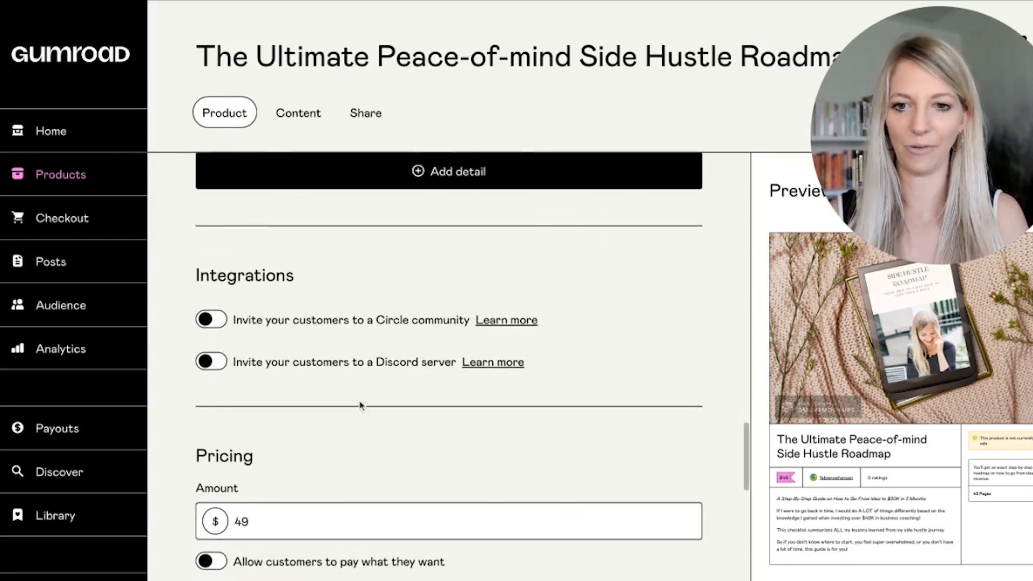
{"action": "scroll", "coordinate": [307, 364], "scroll_direction": "down", "scroll_amount": 1}
{"action": "scroll", "coordinate": [307, 363], "scroll_direction": "down", "scroll_amount": 1}
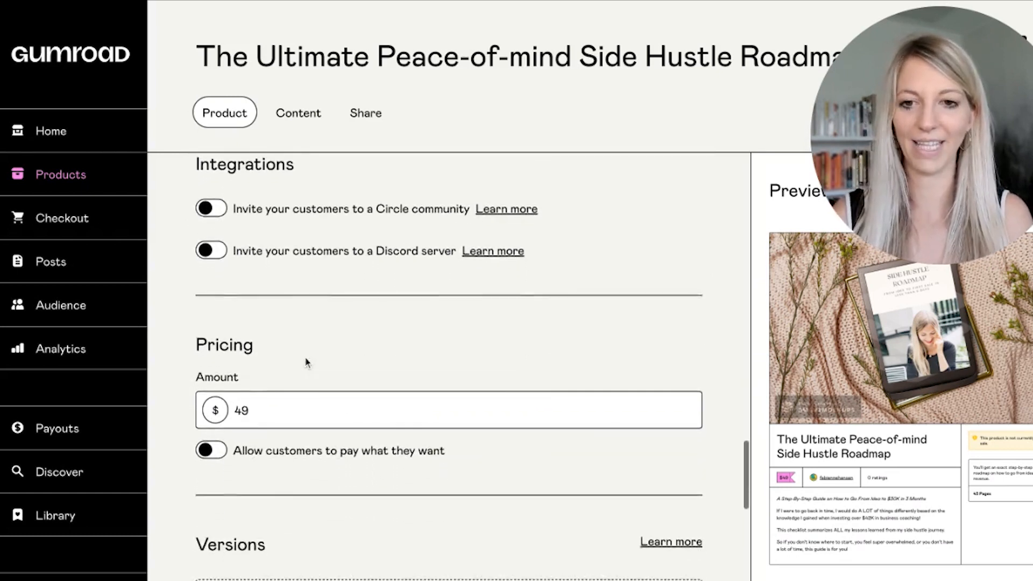
{"action": "scroll", "coordinate": [263, 460], "scroll_direction": "down", "scroll_amount": 1}
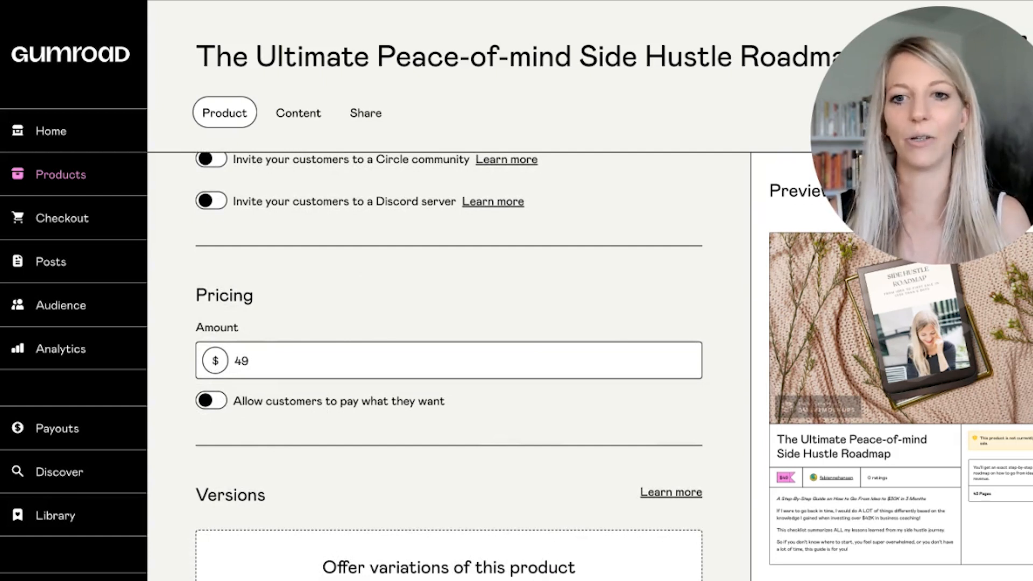
{"action": "scroll", "coordinate": [280, 388], "scroll_direction": "down", "scroll_amount": 1}
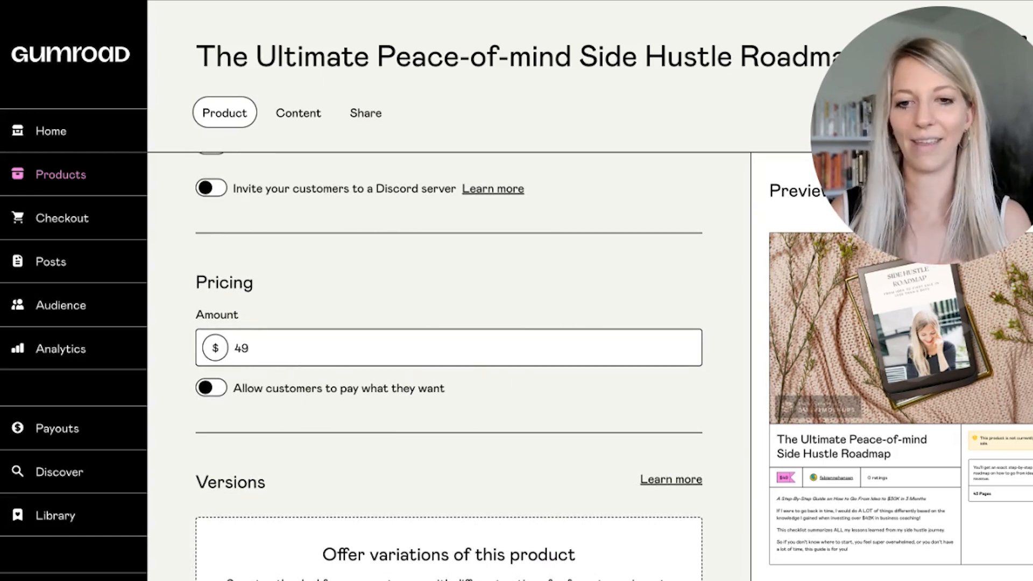
{"action": "scroll", "coordinate": [448, 366], "scroll_direction": "down", "scroll_amount": 1}
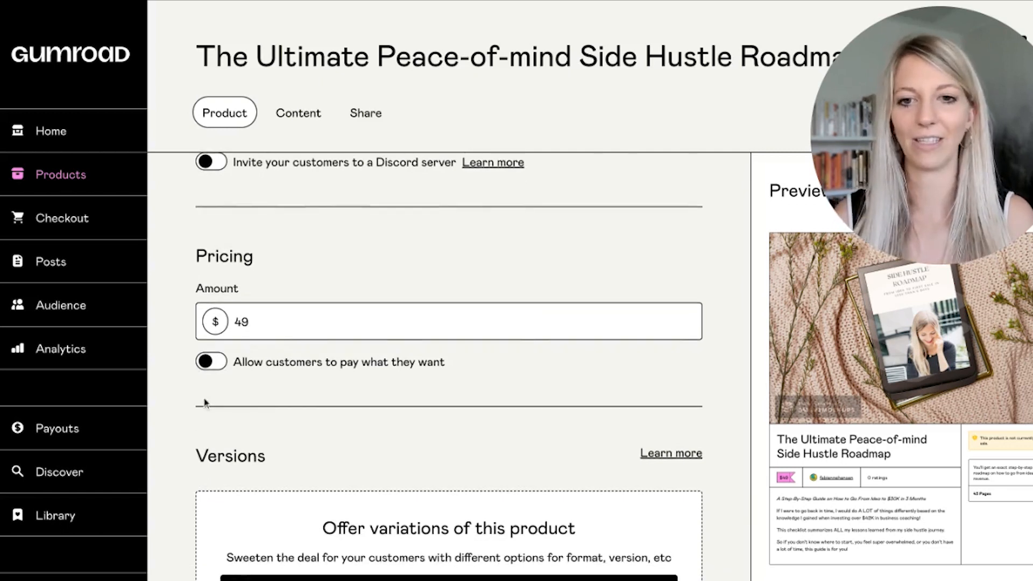
{"action": "scroll", "coordinate": [506, 481], "scroll_direction": "down", "scroll_amount": 3}
{"action": "scroll", "coordinate": [509, 450], "scroll_direction": "down", "scroll_amount": 3}
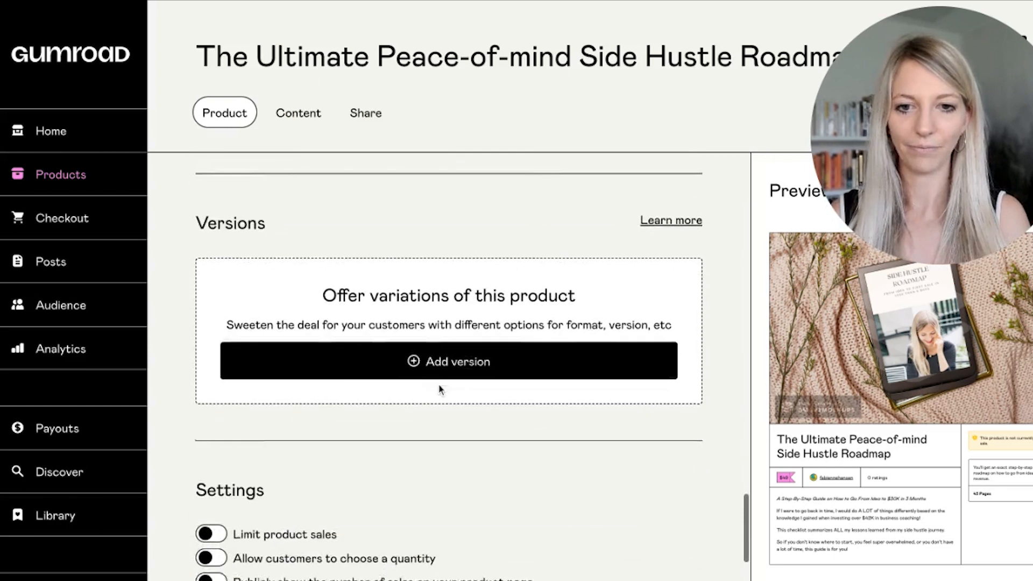
- Try out the product setting that limits sales to a maximum number of purchases, and switch it off again
{"action": "scroll", "coordinate": [619, 431], "scroll_direction": "down", "scroll_amount": 2}
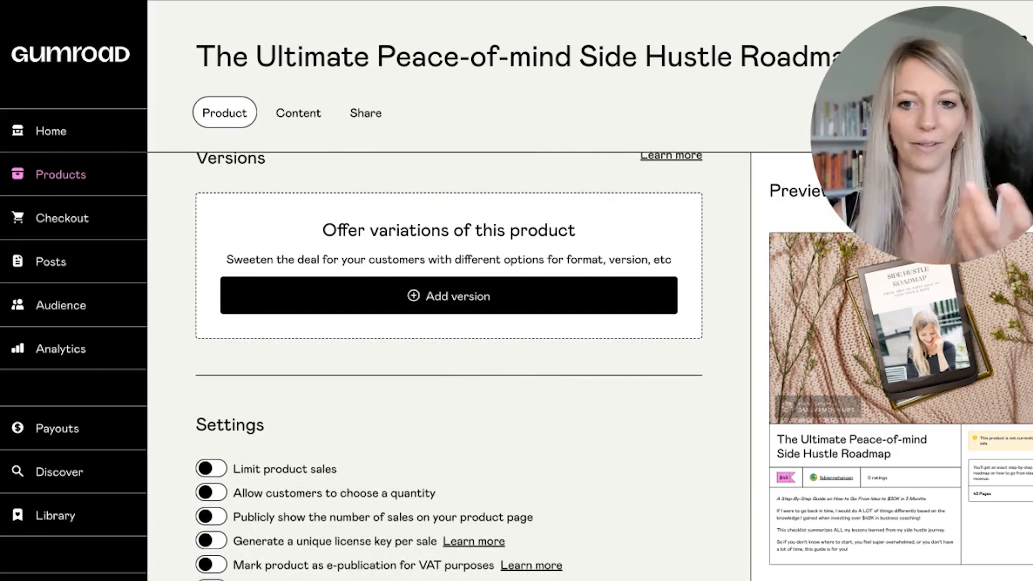
{"action": "scroll", "coordinate": [449, 366], "scroll_direction": "down", "scroll_amount": 2}
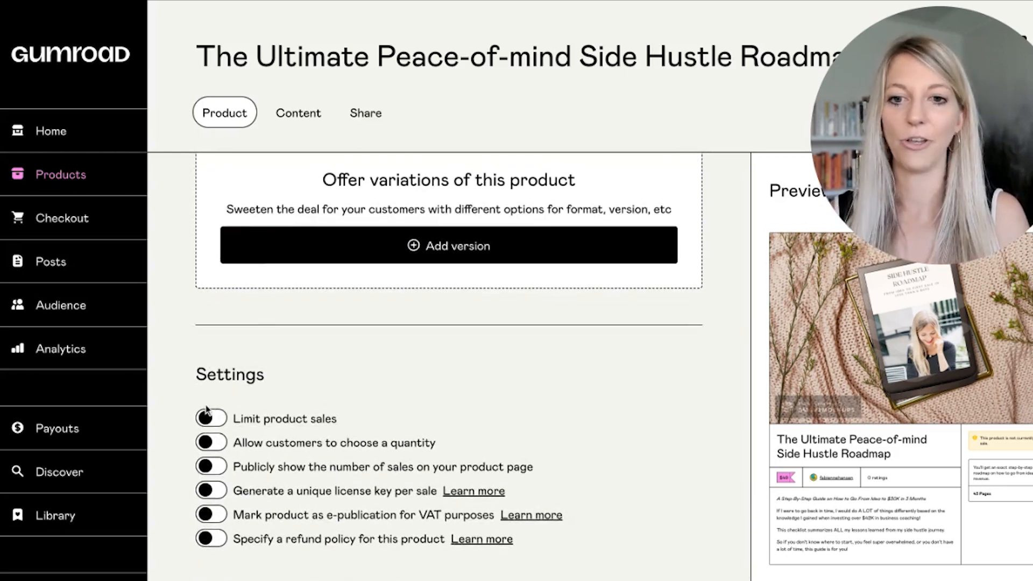
{"action": "left_click", "coordinate": [217, 419]}
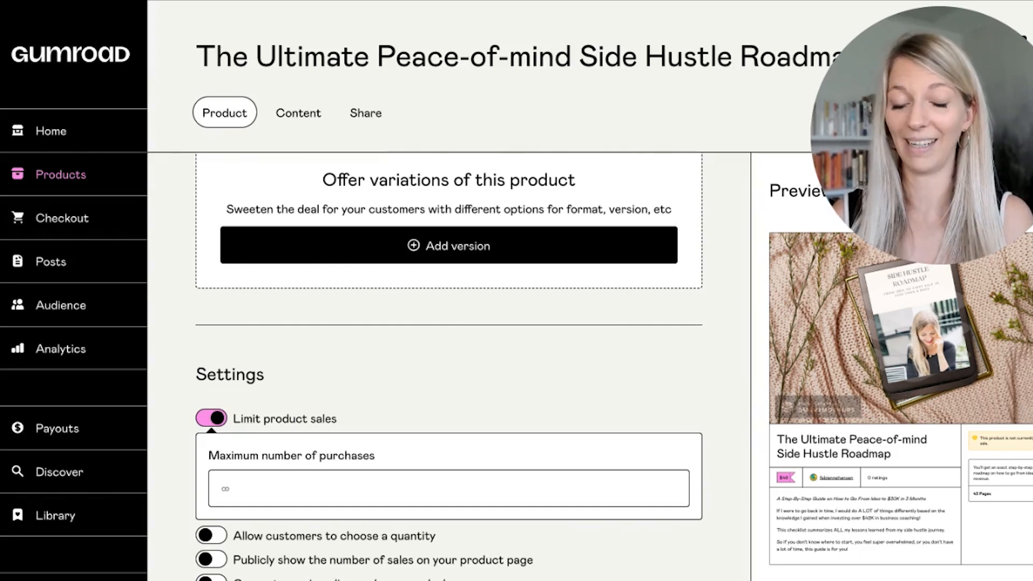
{"action": "left_click", "coordinate": [285, 419]}
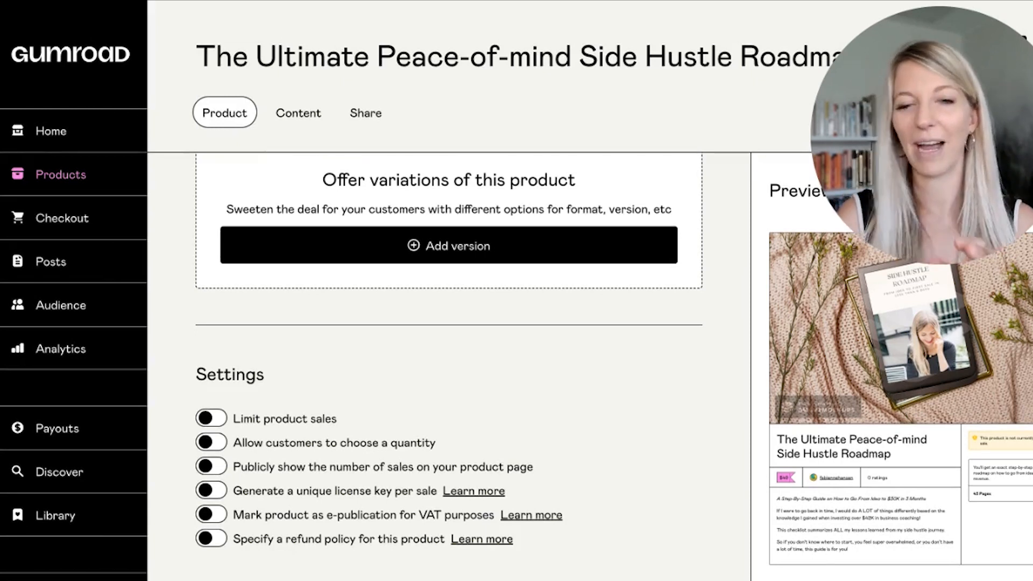
- Open the product's content page, where the files for sale are uploaded
{"action": "scroll", "coordinate": [449, 350], "scroll_direction": "up", "scroll_amount": 1}
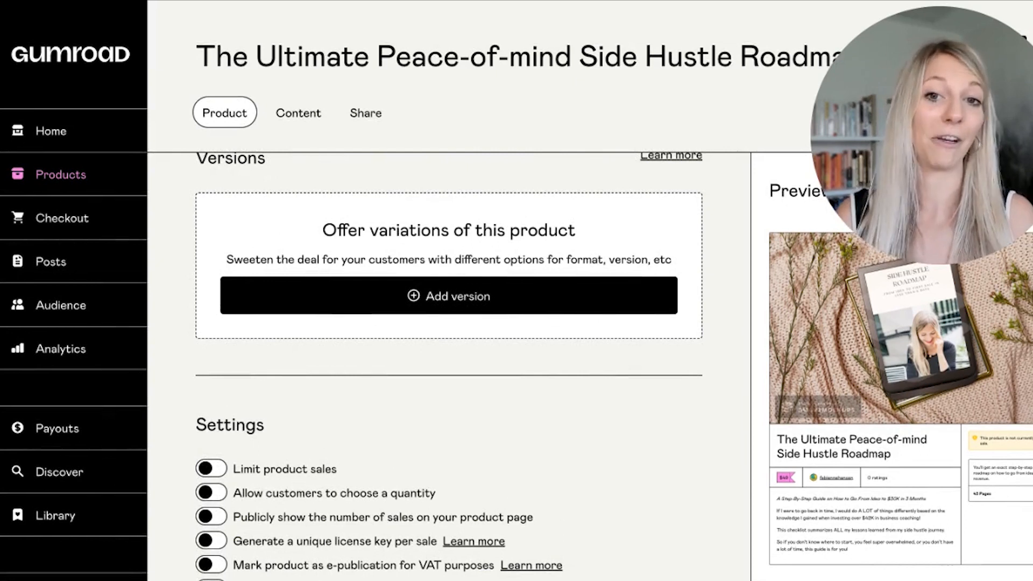
{"action": "scroll", "coordinate": [449, 349], "scroll_direction": "up", "scroll_amount": 8}
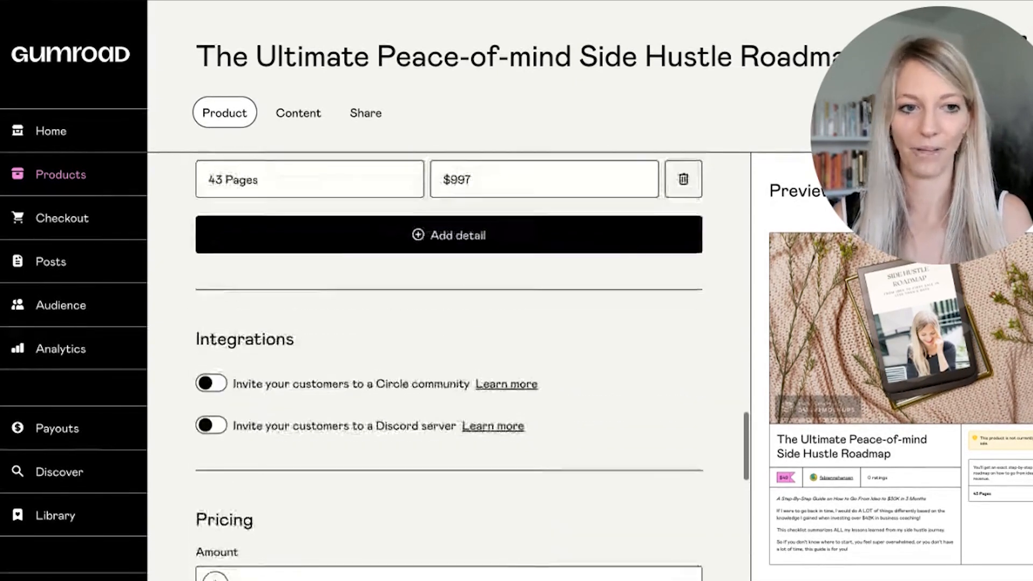
{"action": "scroll", "coordinate": [351, 236], "scroll_direction": "up", "scroll_amount": 10}
{"action": "left_click", "coordinate": [296, 111]}
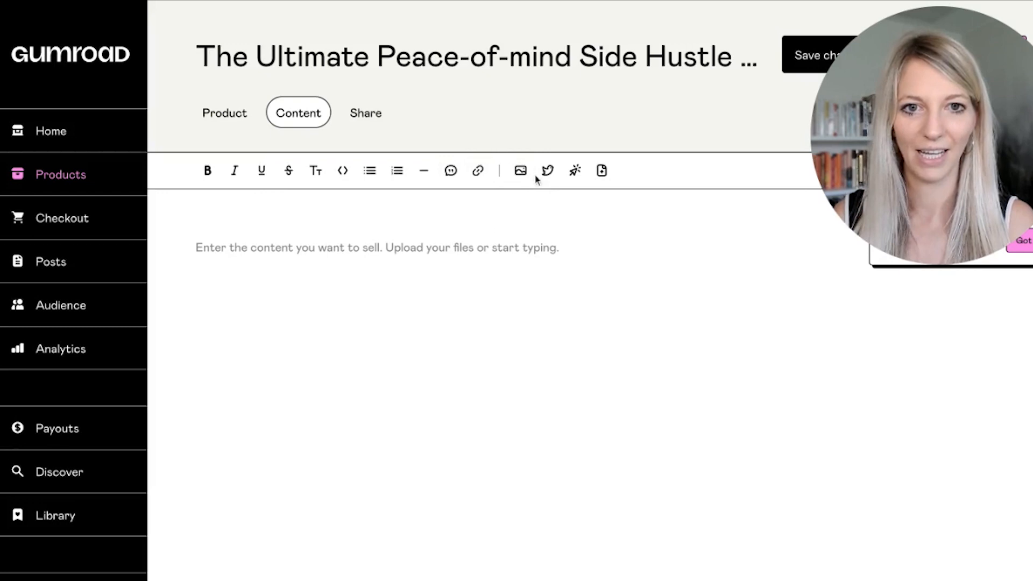
- Upload the PDF "2022_12_06_eBook_Side Hustle Checklist" from the computer as the product's content and dismiss the new content editor notice
{"action": "left_click", "coordinate": [603, 173]}
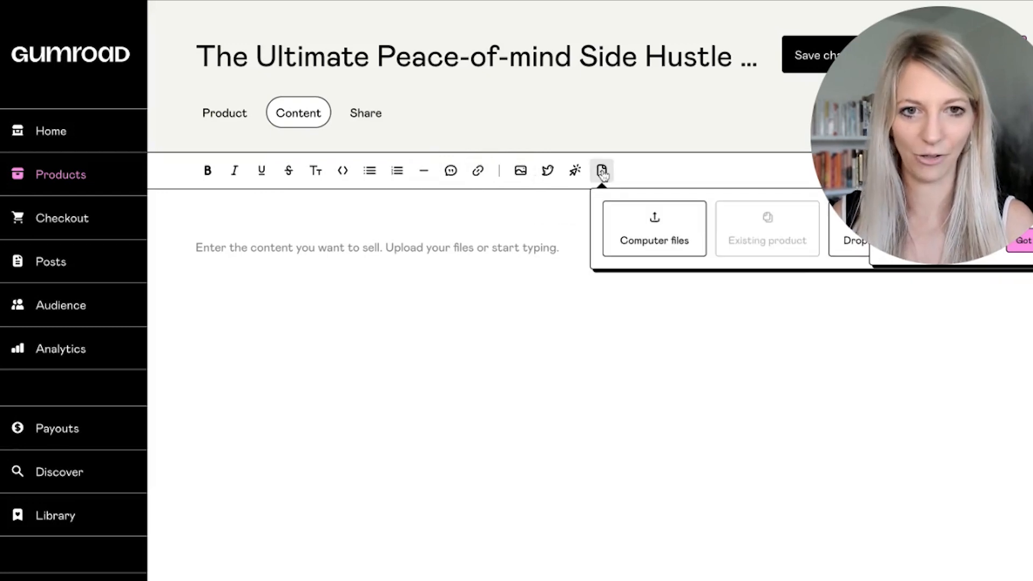
{"action": "left_click", "coordinate": [674, 247]}
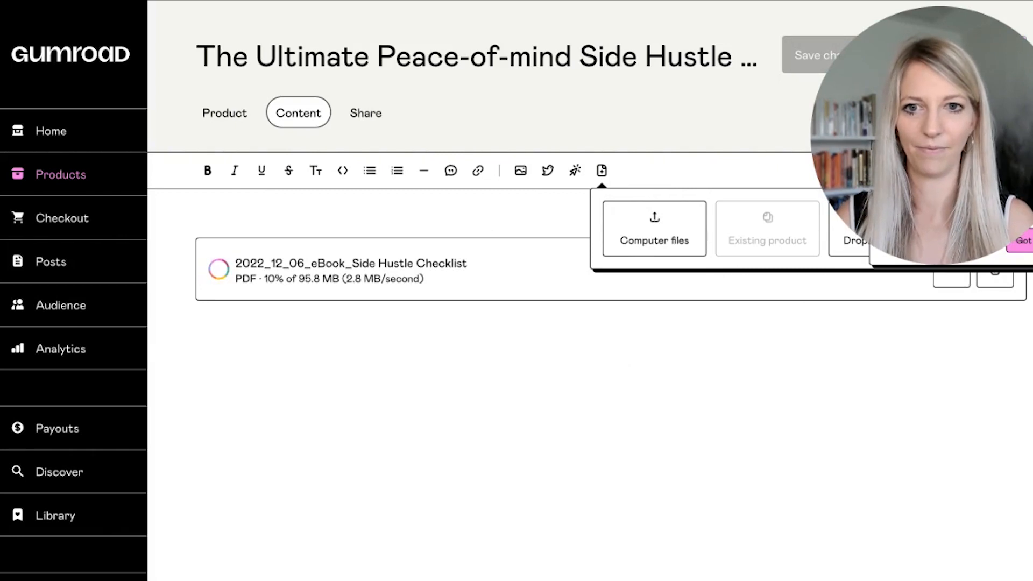
{"action": "key", "text": "Escape"}
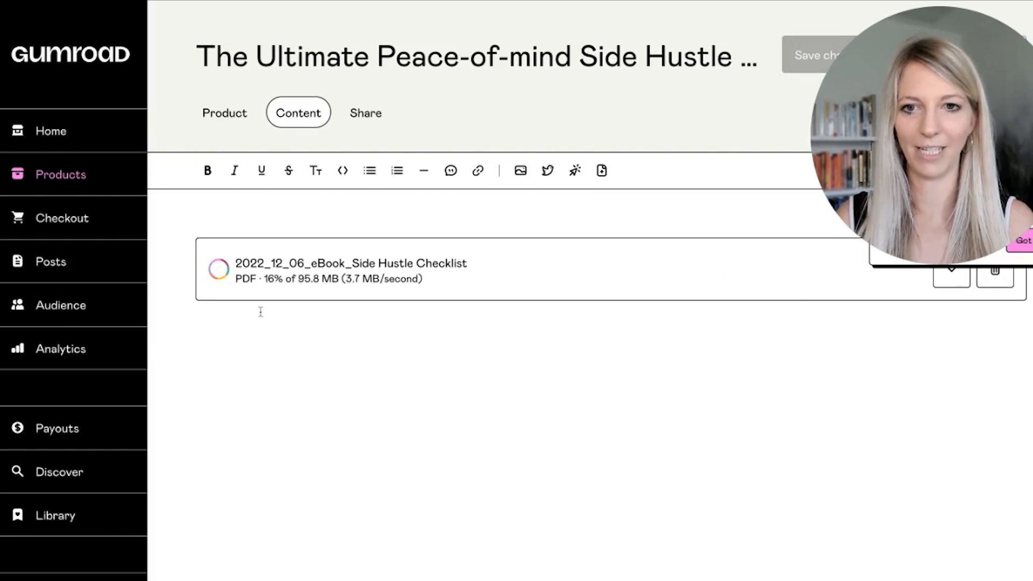
{"action": "left_click_drag", "start_coordinate": [951, 130], "coordinate": [157, 400]}
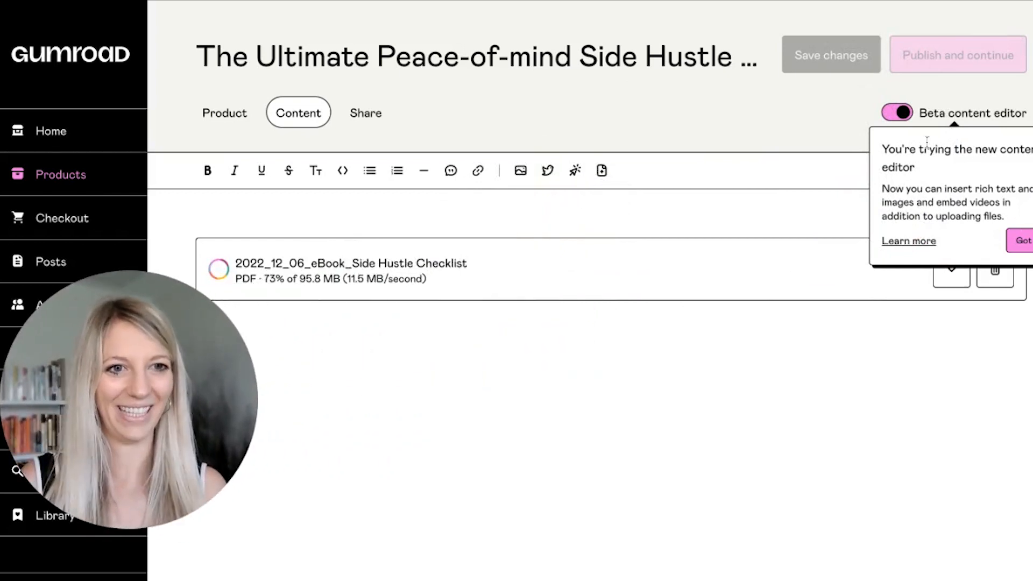
{"action": "left_click", "coordinate": [1026, 245]}
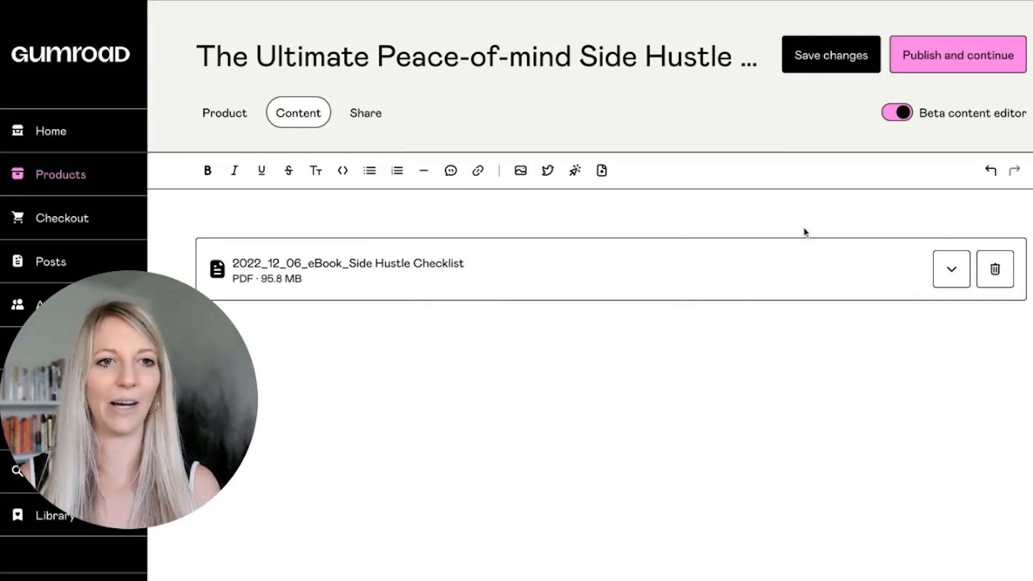
- Publish the product and look through its sharing, Gumroad Discover, category, tag and profile options
{"action": "left_click", "coordinate": [971, 68]}
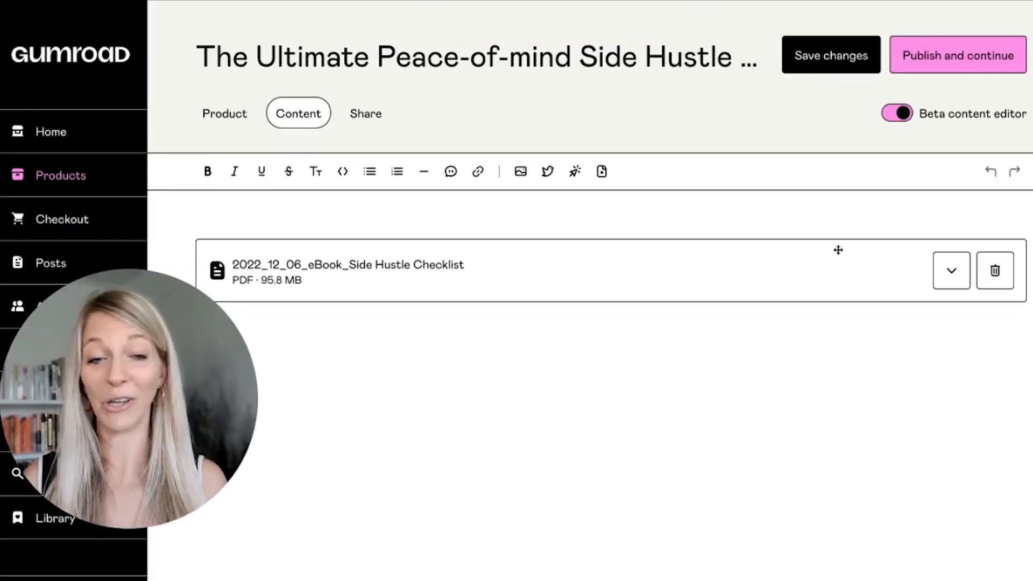
{"action": "left_click", "coordinate": [936, 58]}
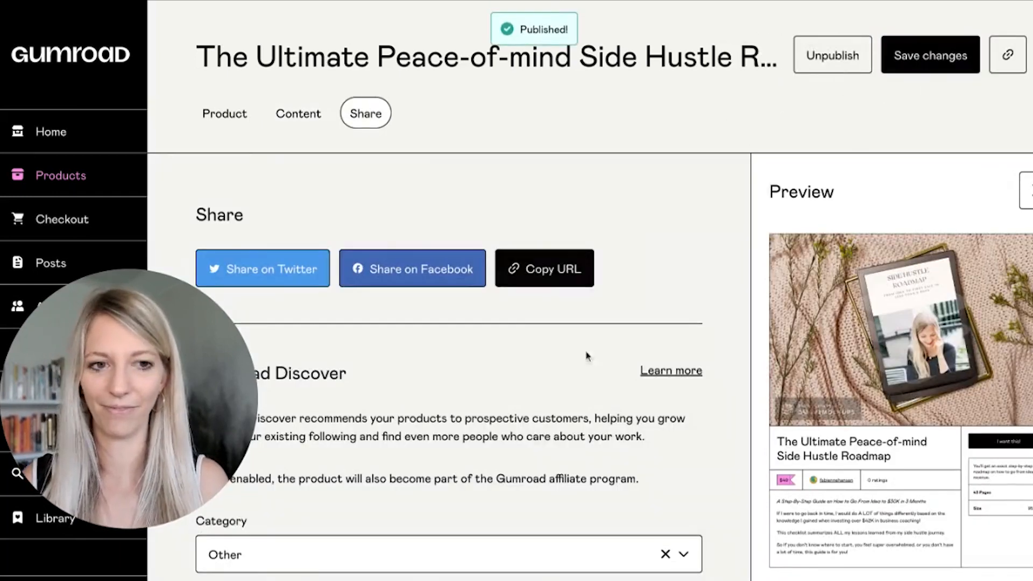
{"action": "scroll", "coordinate": [585, 385], "scroll_direction": "down", "scroll_amount": 3}
{"action": "scroll", "coordinate": [587, 383], "scroll_direction": "down", "scroll_amount": 6}
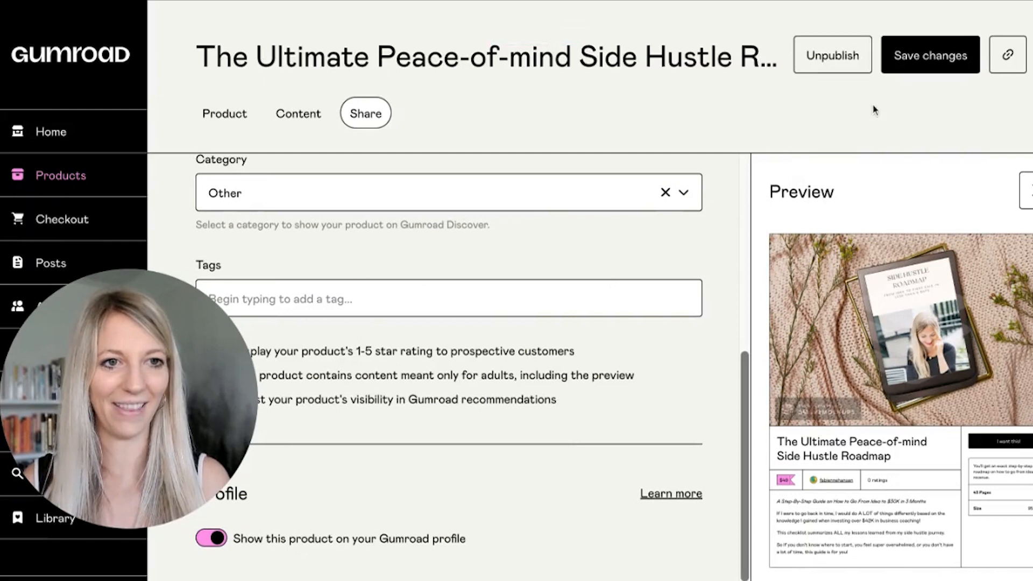
- Open the published product's public page and examine how its cover image, price, title and purchase details are presented
{"action": "left_click", "coordinate": [1007, 55]}
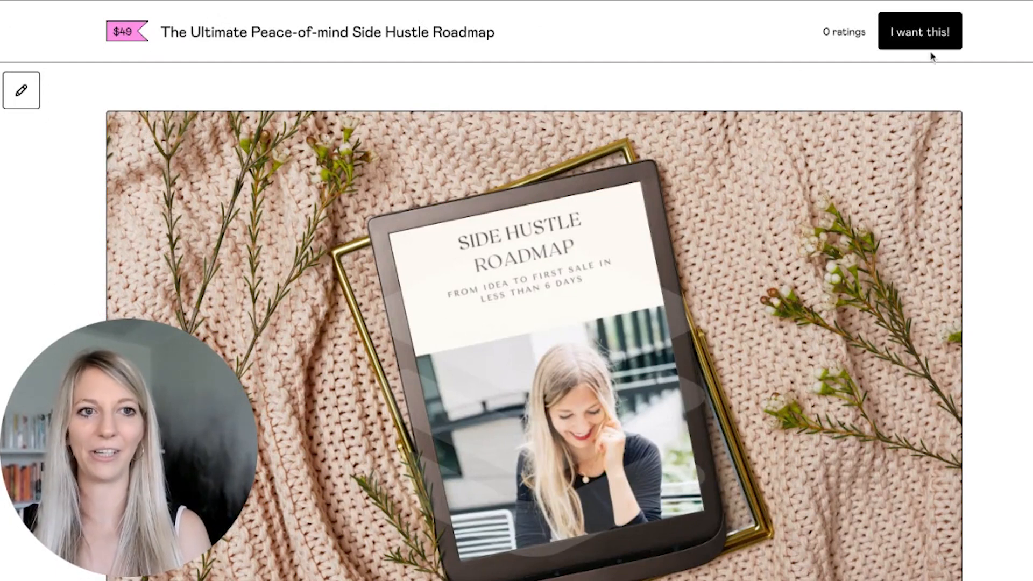
{"action": "scroll", "coordinate": [902, 85], "scroll_direction": "down", "scroll_amount": 2}
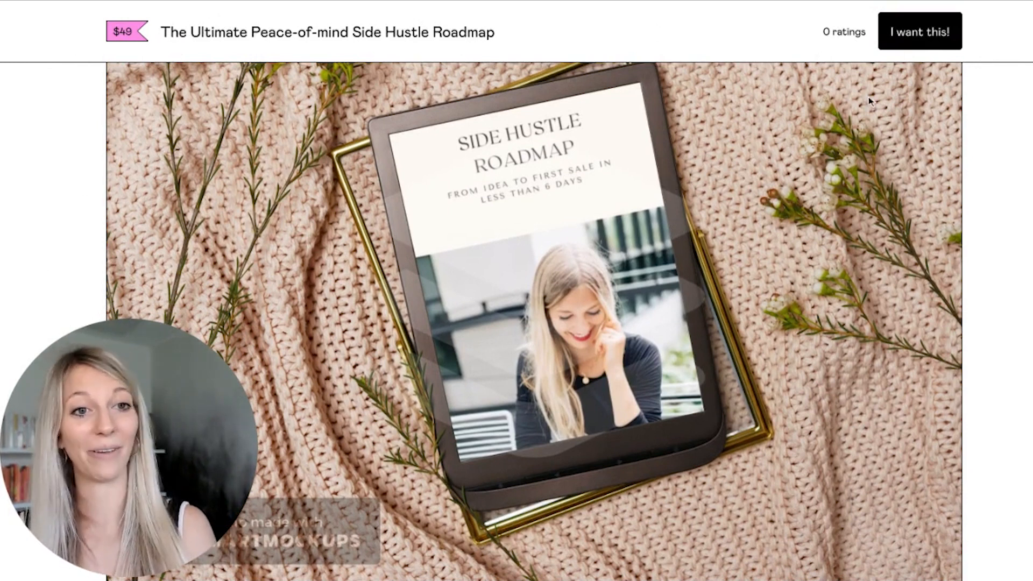
{"action": "scroll", "coordinate": [788, 199], "scroll_direction": "down", "scroll_amount": 5}
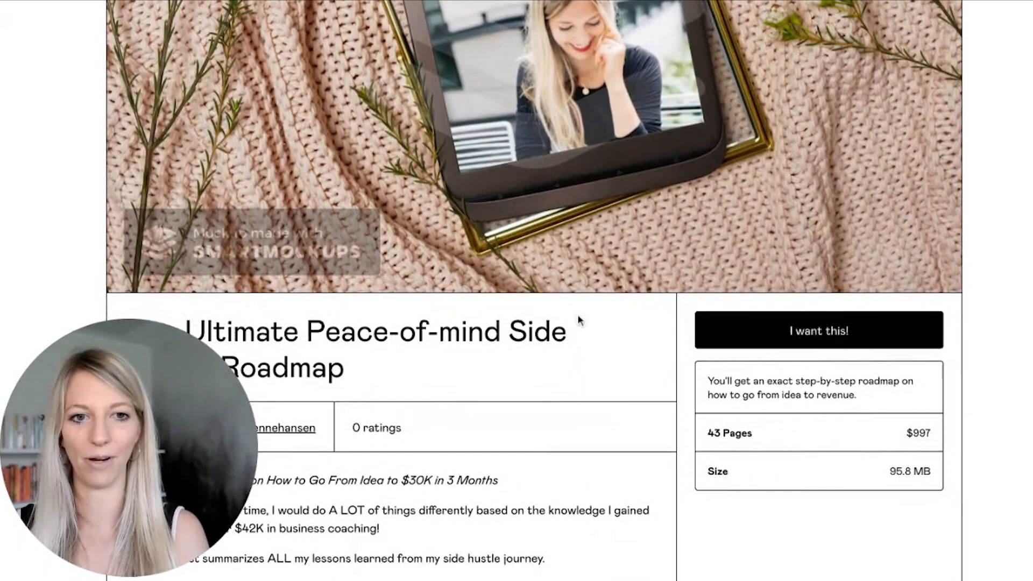
{"action": "scroll", "coordinate": [742, 264], "scroll_direction": "up", "scroll_amount": 5}
{"action": "scroll", "coordinate": [736, 258], "scroll_direction": "down", "scroll_amount": 4}
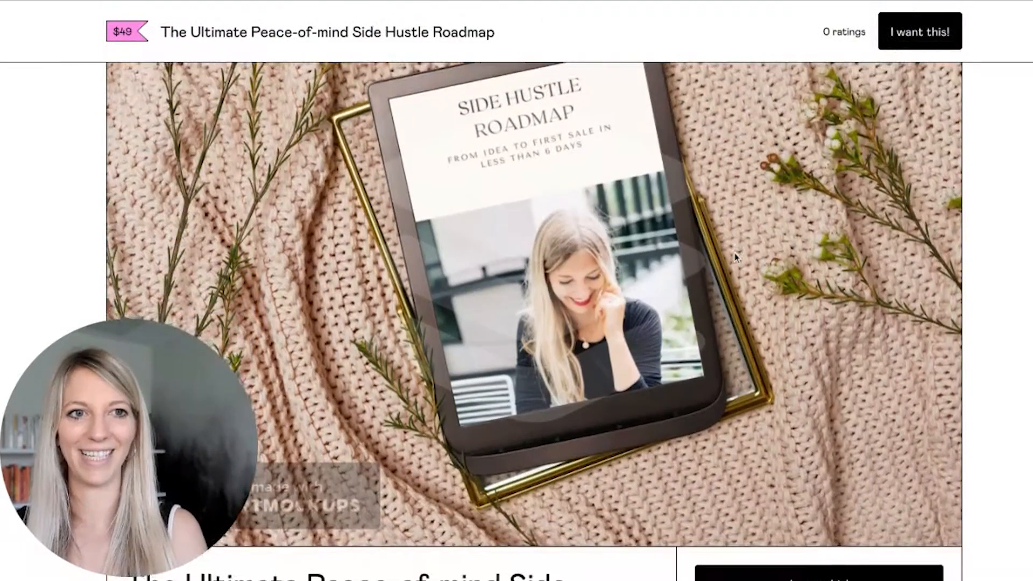
{"action": "scroll", "coordinate": [807, 214], "scroll_direction": "down", "scroll_amount": 2}
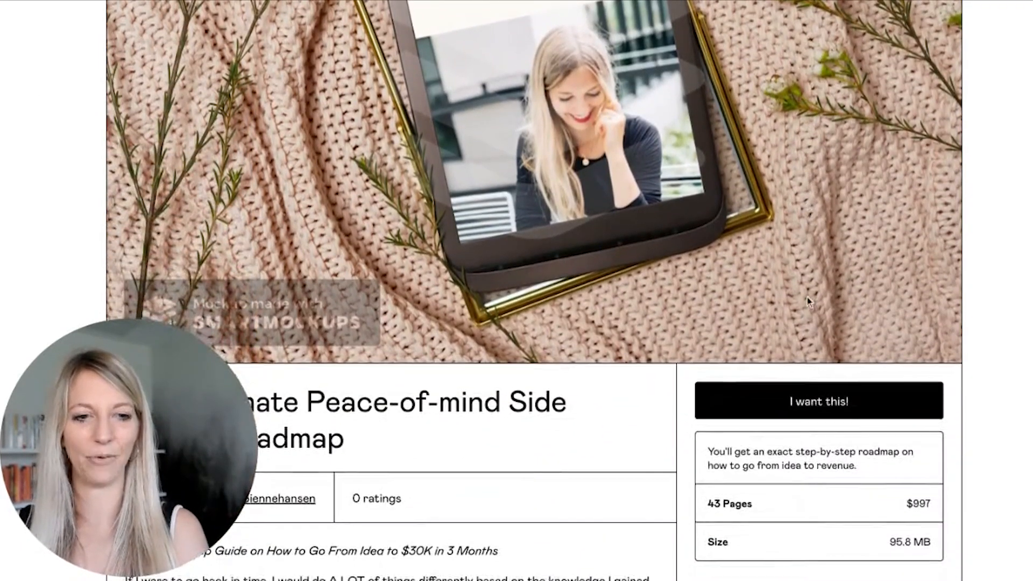
{"action": "scroll", "coordinate": [809, 301], "scroll_direction": "down", "scroll_amount": 1}
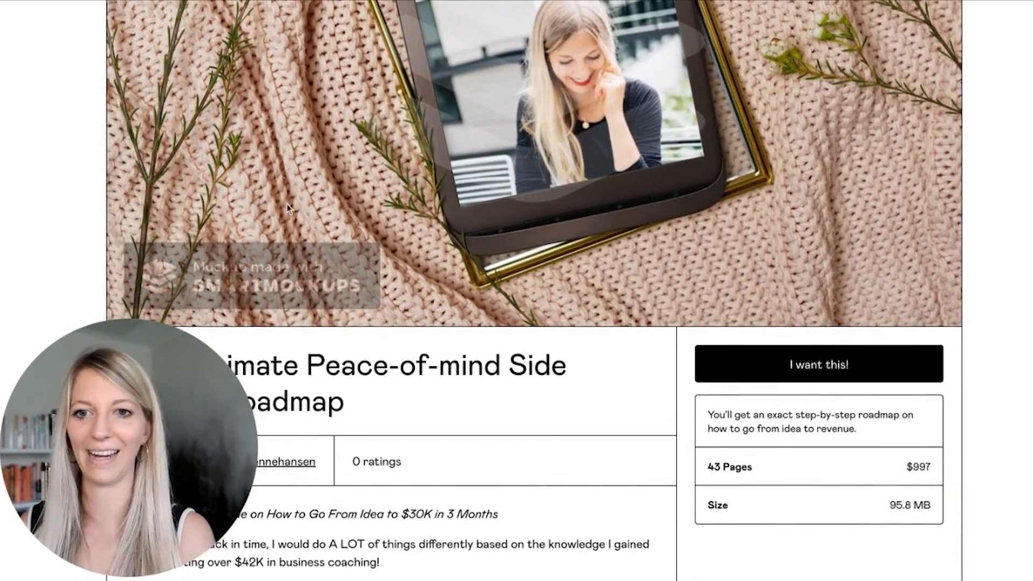
{"action": "scroll", "coordinate": [505, 202], "scroll_direction": "up", "scroll_amount": 4}
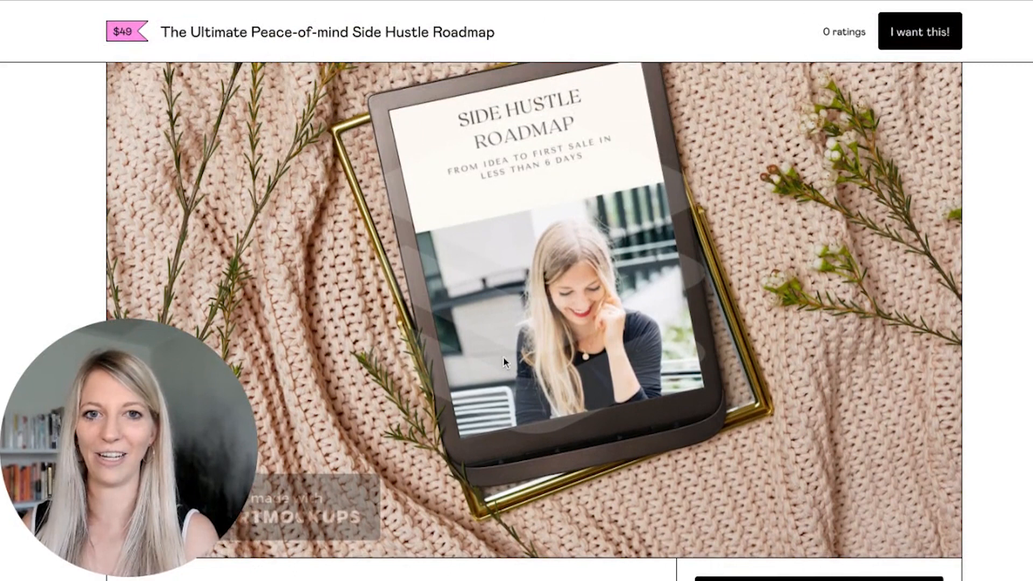
{"action": "scroll", "coordinate": [505, 364], "scroll_direction": "down", "scroll_amount": 3}
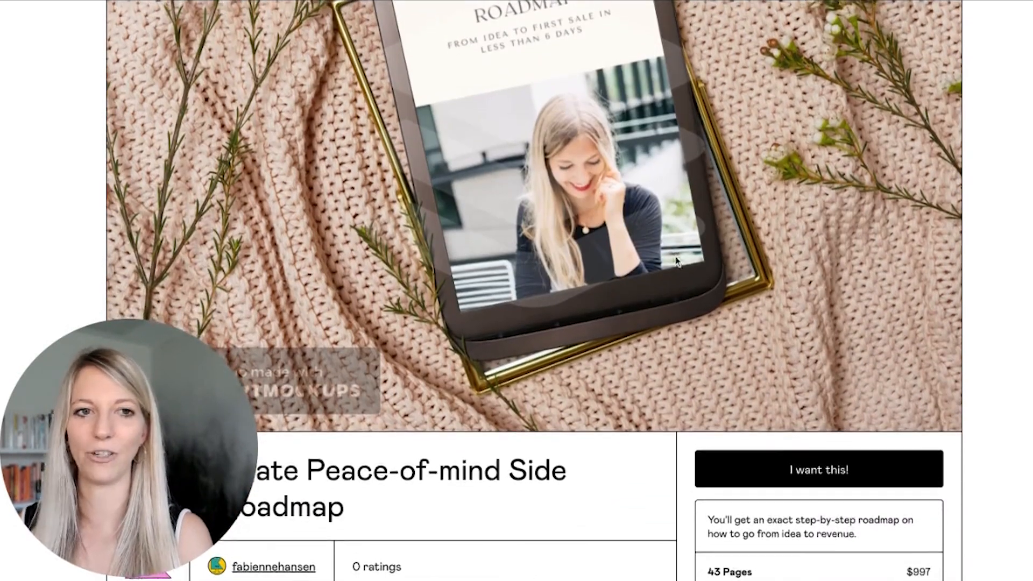
{"action": "scroll", "coordinate": [677, 262], "scroll_direction": "up", "scroll_amount": 2}
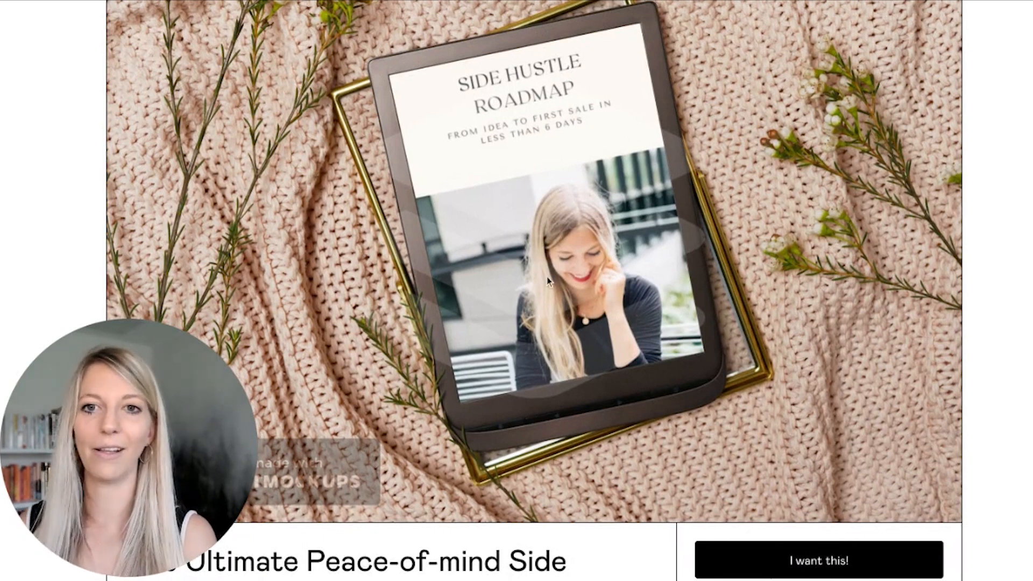
{"action": "scroll", "coordinate": [430, 300], "scroll_direction": "up", "scroll_amount": 2}
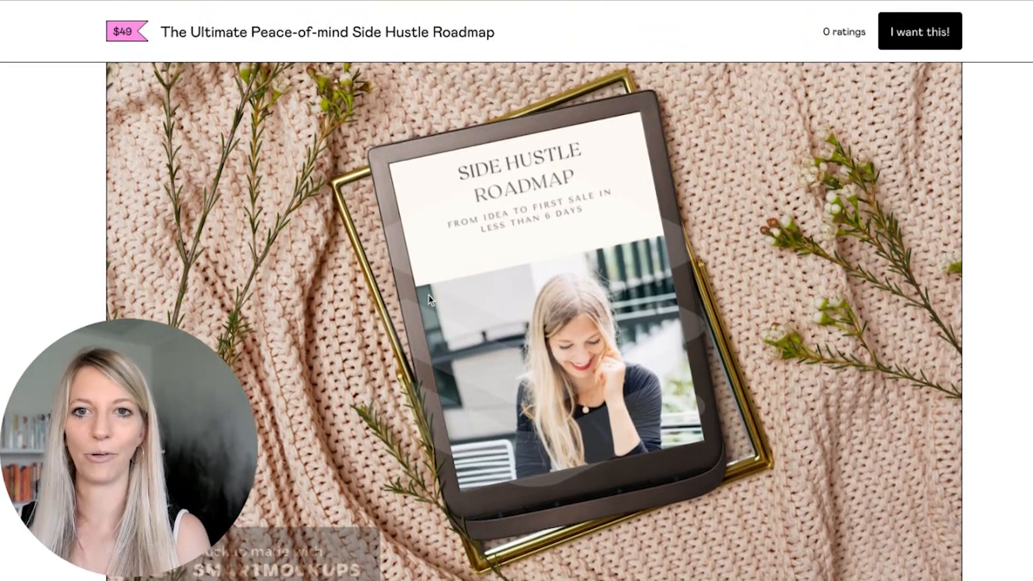
{"action": "scroll", "coordinate": [431, 300], "scroll_direction": "up", "scroll_amount": 1}
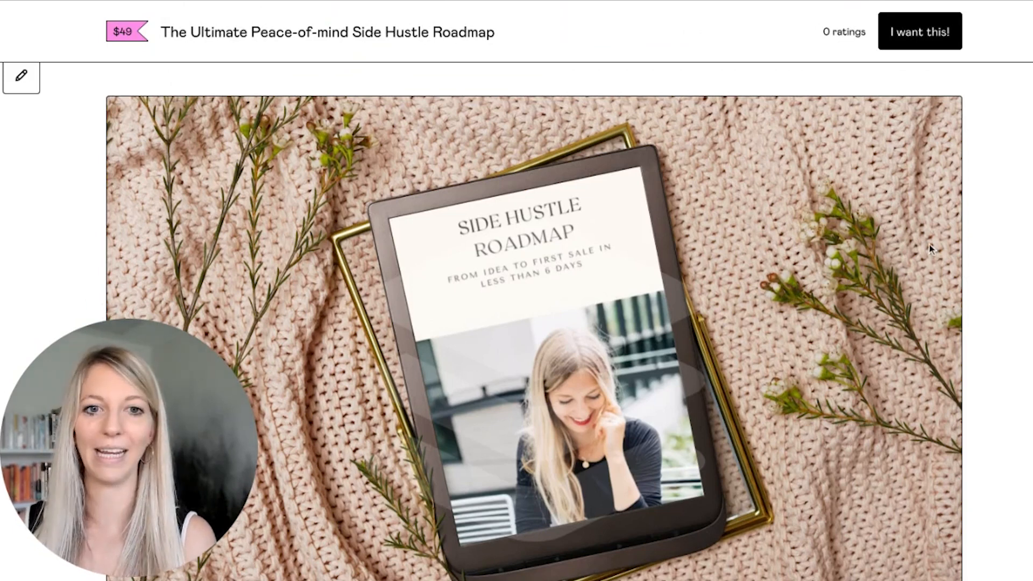
- Review the product page down to its full description and start buying the roadmap to open the checkout
{"action": "scroll", "coordinate": [929, 244], "scroll_direction": "down", "scroll_amount": 8}
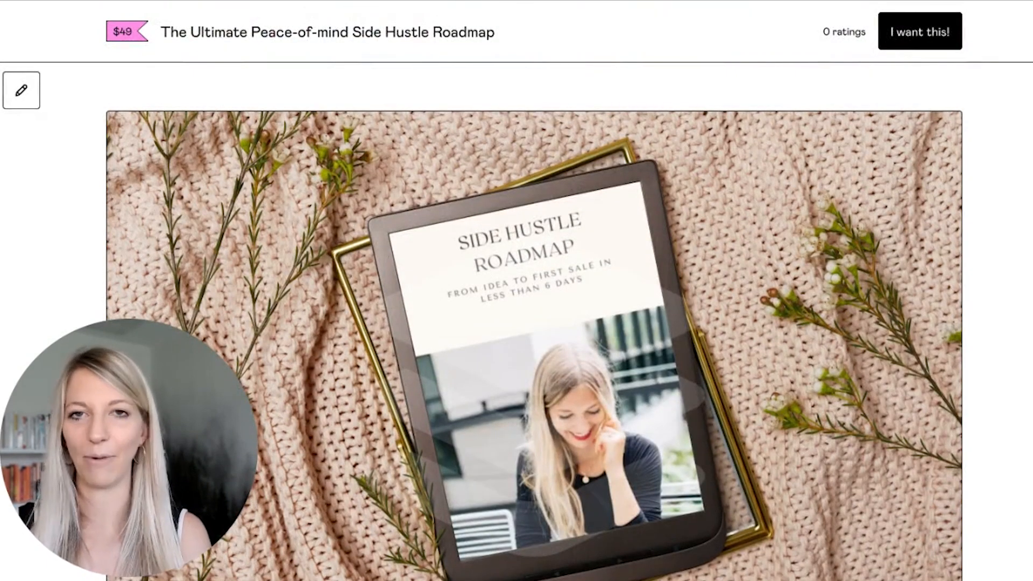
{"action": "scroll", "coordinate": [486, 297], "scroll_direction": "down", "scroll_amount": 1}
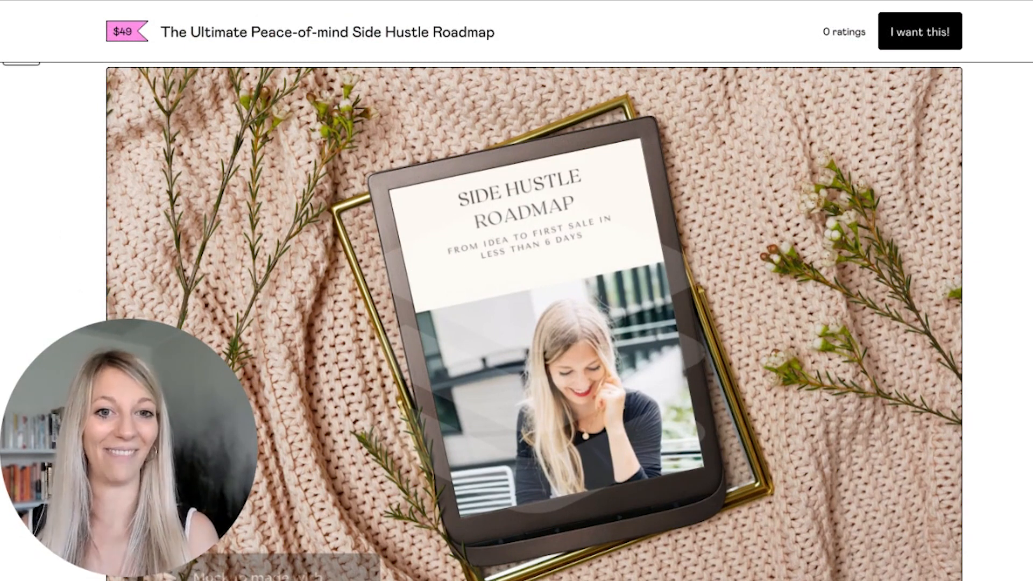
{"action": "scroll", "coordinate": [534, 323], "scroll_direction": "down", "scroll_amount": 4}
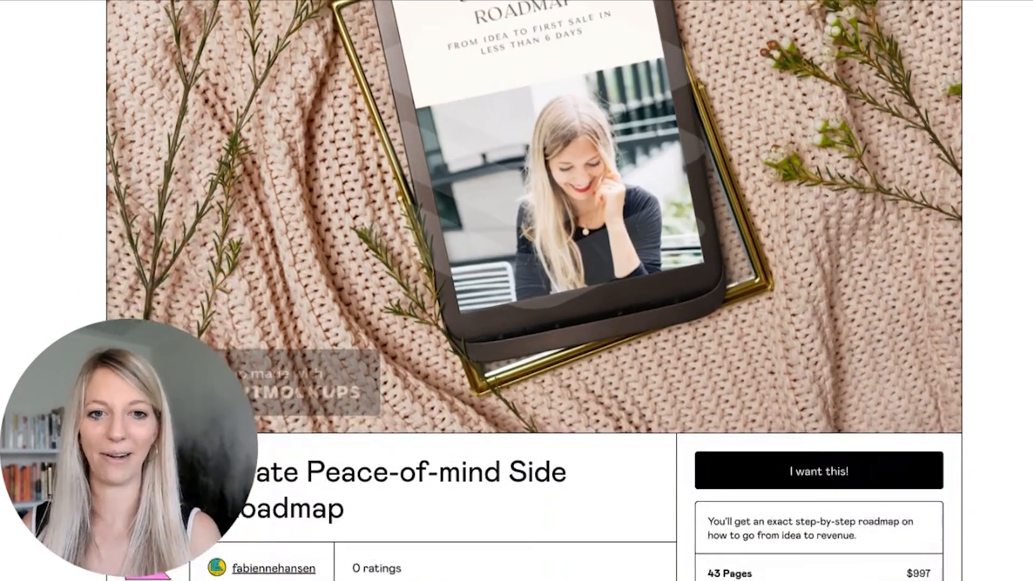
{"action": "scroll", "coordinate": [715, 327], "scroll_direction": "down", "scroll_amount": 1}
{"action": "scroll", "coordinate": [715, 326], "scroll_direction": "down", "scroll_amount": 4}
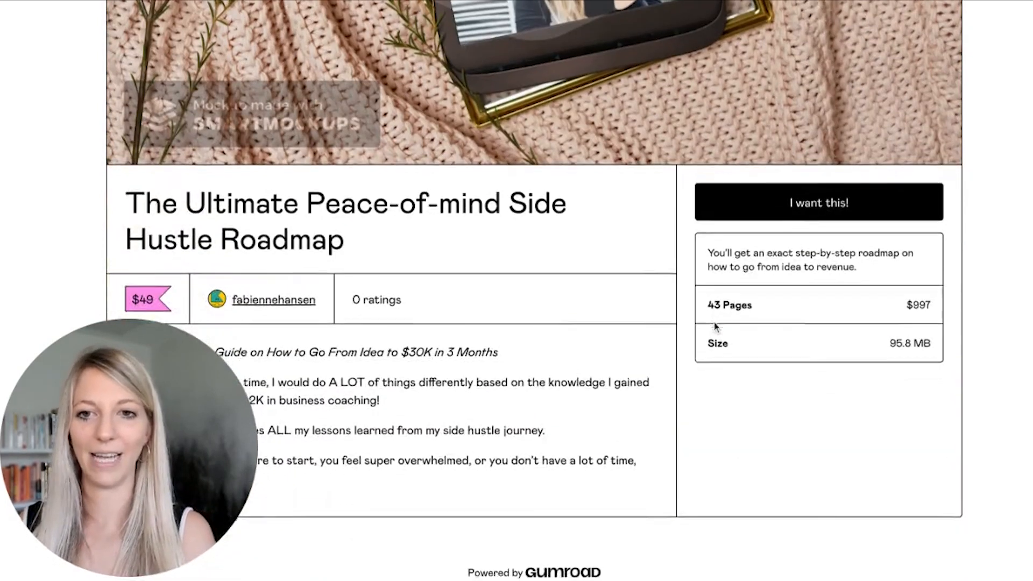
{"action": "left_click_drag", "start_coordinate": [193, 472], "coordinate": [193, 160]}
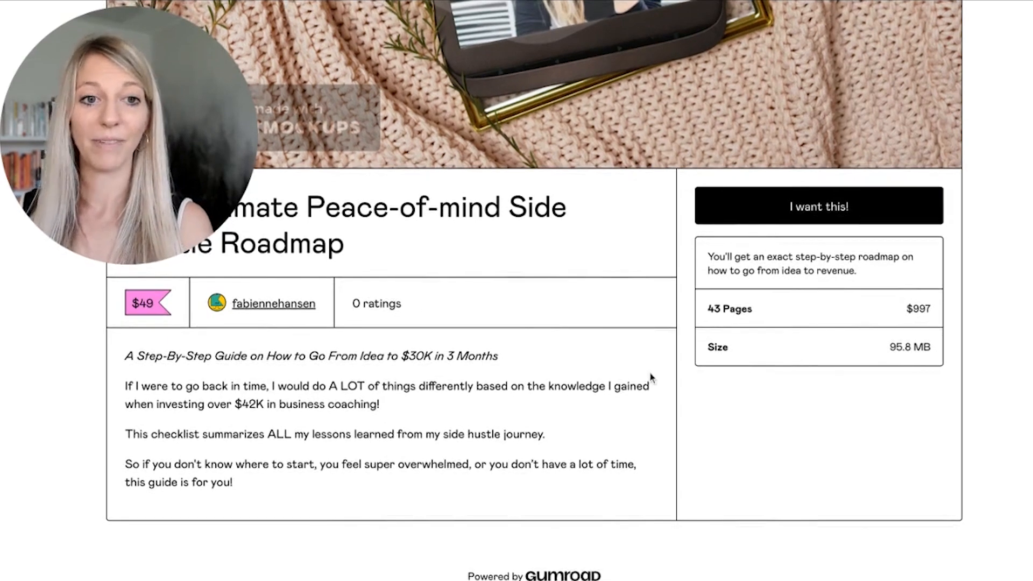
{"action": "left_click", "coordinate": [780, 217]}
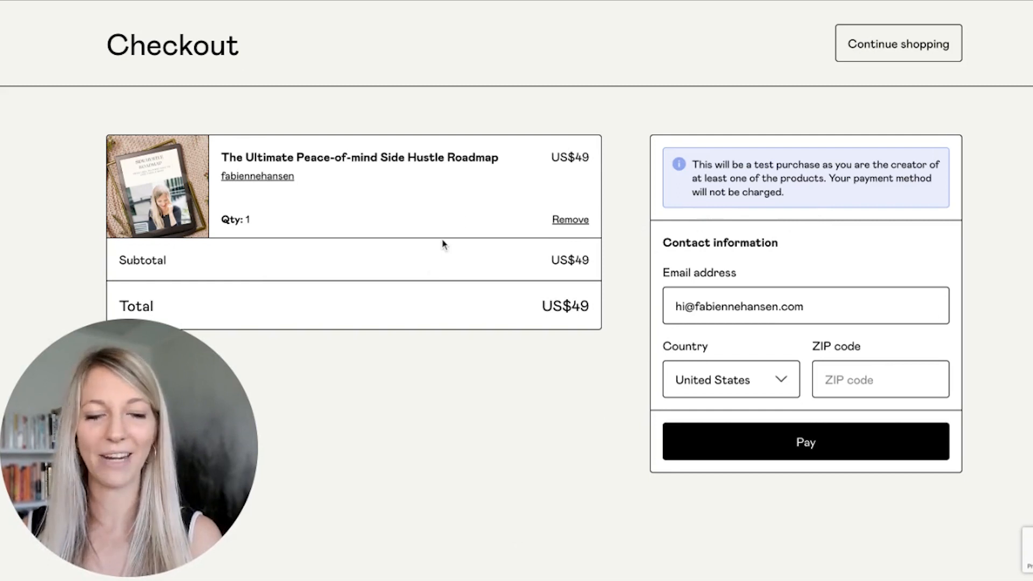